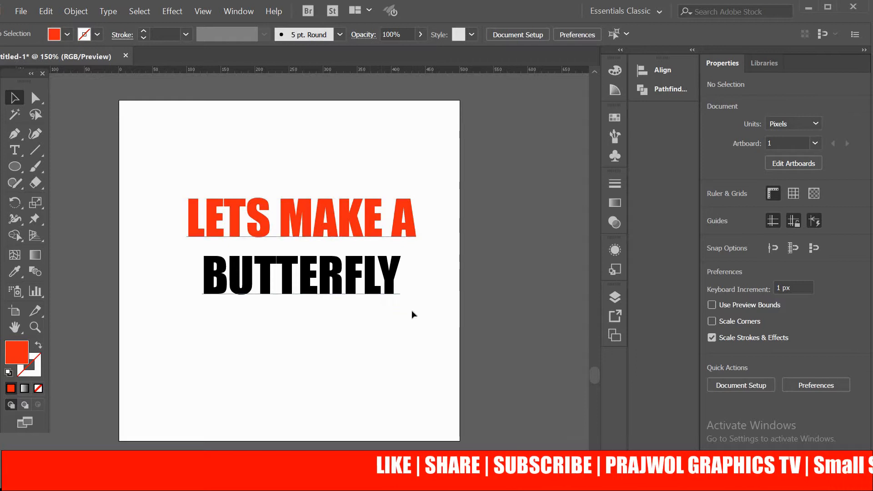
Delete the "LETS MAKE A BUTTERFLY" text from the artboard.
{"action": "left_click", "coordinate": [289, 208]}
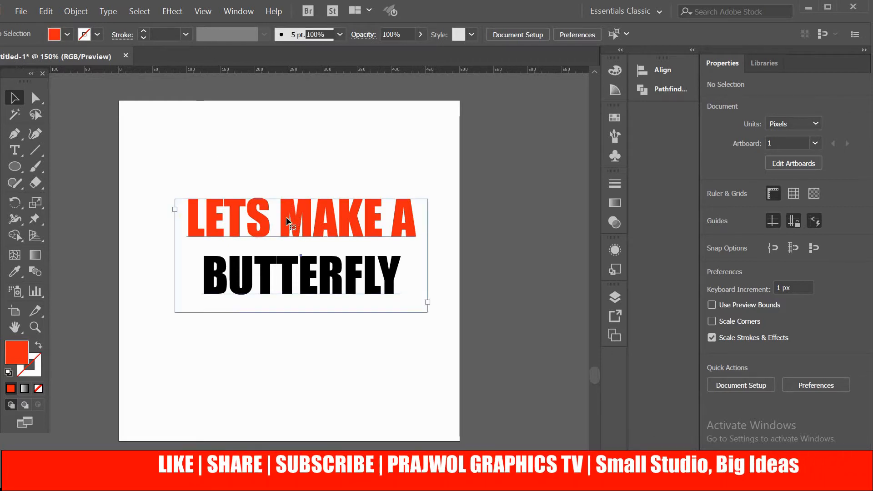
{"action": "key", "text": "Delete"}
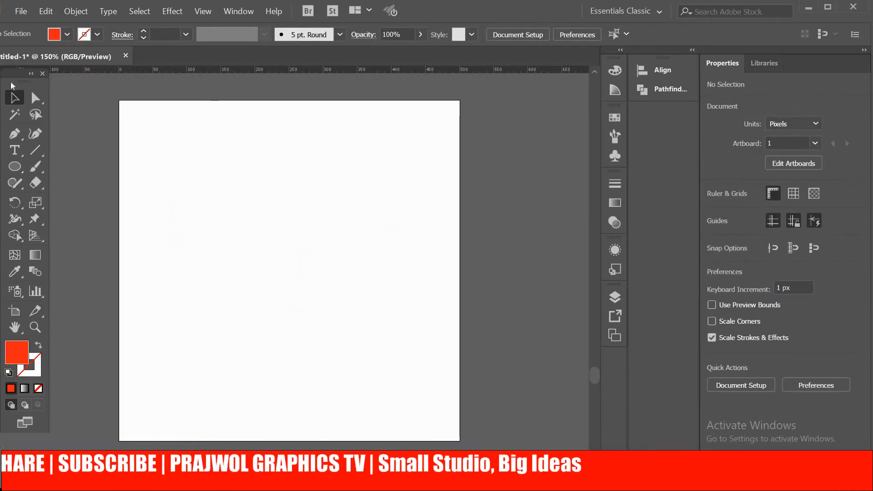
Show the document grid and enable Snap to Pixel.
{"action": "left_click", "coordinate": [15, 167]}
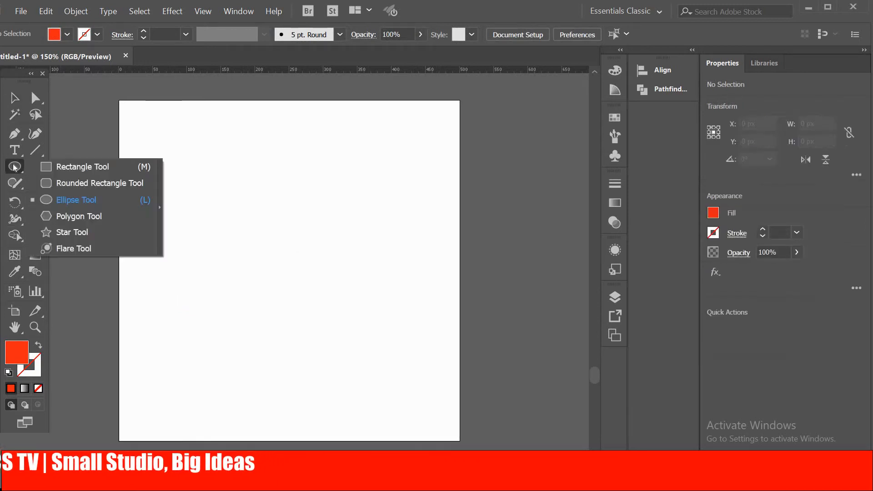
{"action": "left_click", "coordinate": [202, 12]}
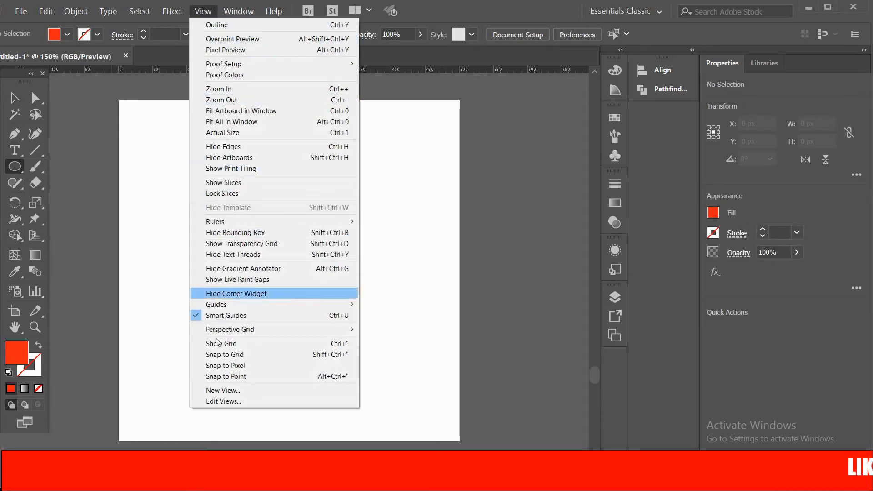
{"action": "left_click", "coordinate": [229, 344]}
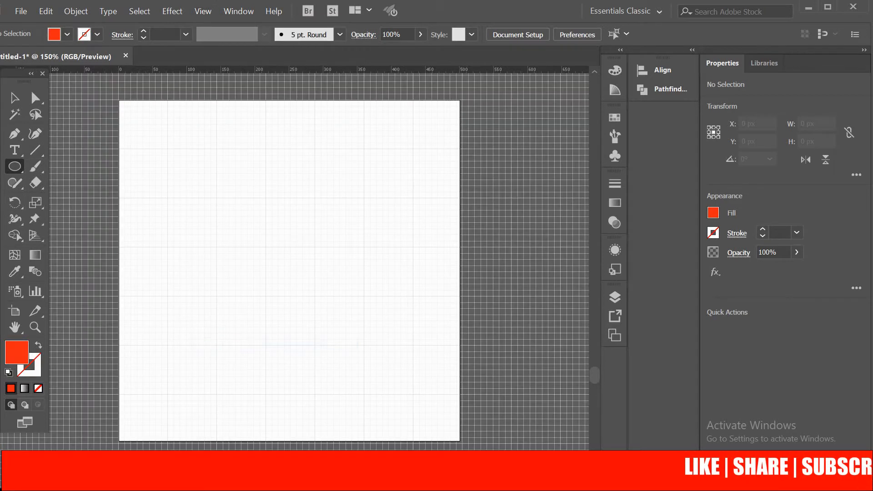
{"action": "left_click", "coordinate": [199, 9]}
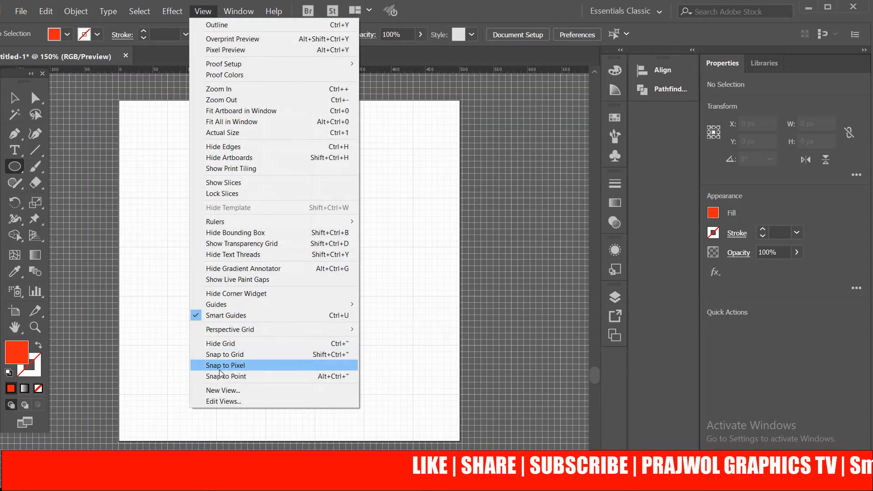
{"action": "left_click", "coordinate": [227, 366]}
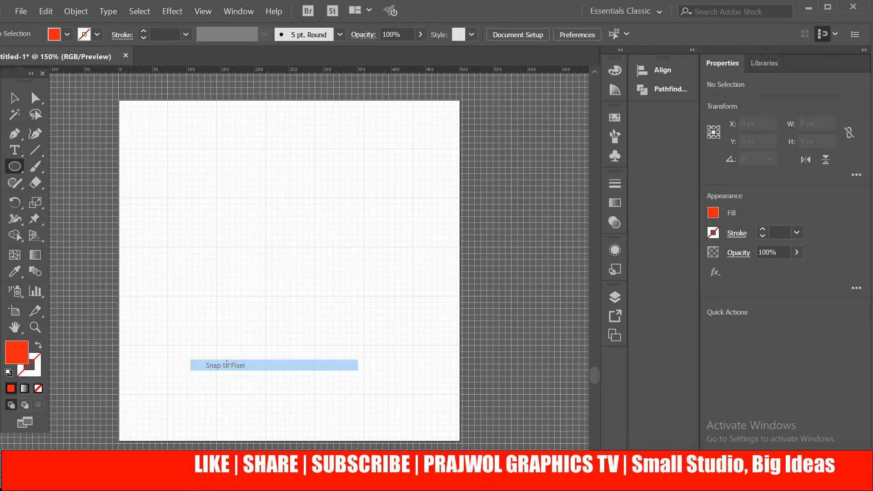
Turn off Smart Guides and enable Snap to Grid.
{"action": "left_click", "coordinate": [202, 10]}
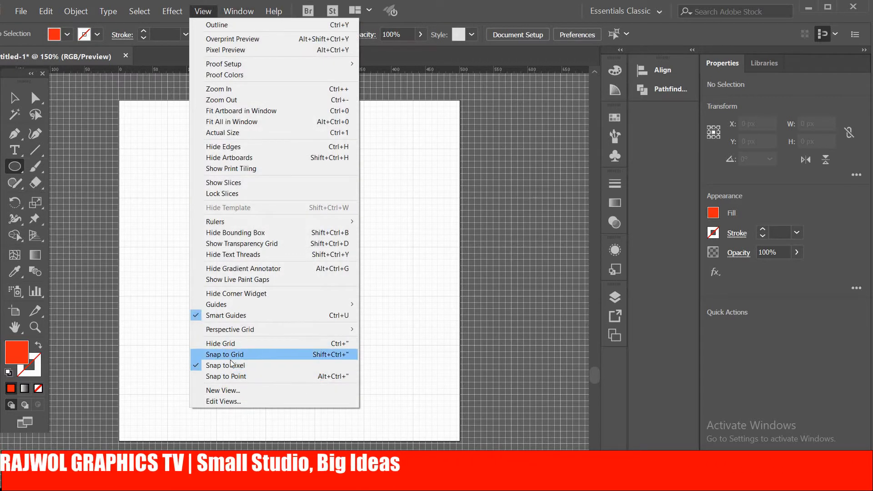
{"action": "left_click", "coordinate": [198, 314]}
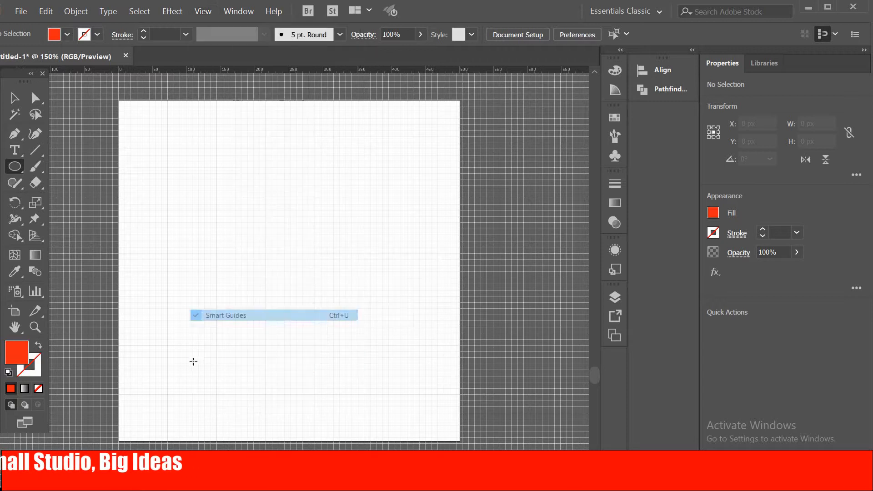
{"action": "left_click", "coordinate": [204, 13]}
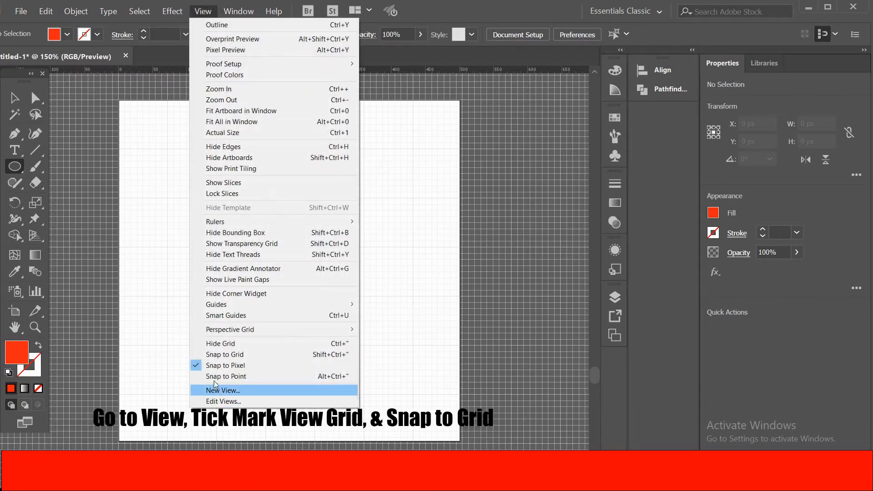
{"action": "left_click", "coordinate": [217, 356]}
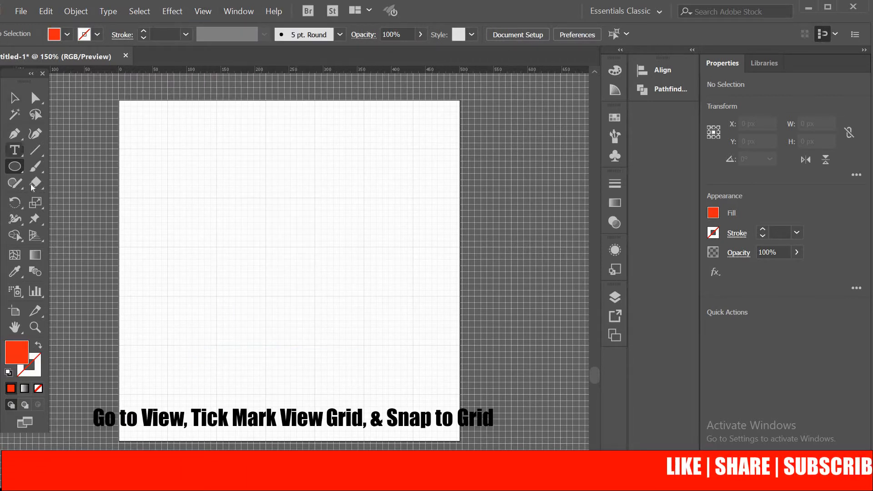
Draw a narrow upright ellipse of 72 × 216 px at the artboard's upper centre and give it the default white fill and black stroke.
{"action": "left_click_drag", "start_coordinate": [15, 167], "coordinate": [78, 197]}
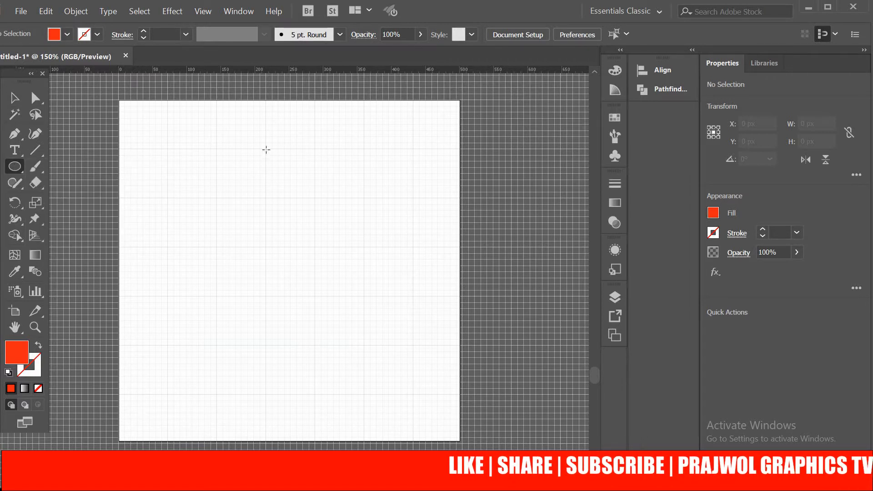
{"action": "left_click_drag", "start_coordinate": [266, 149], "coordinate": [315, 296]}
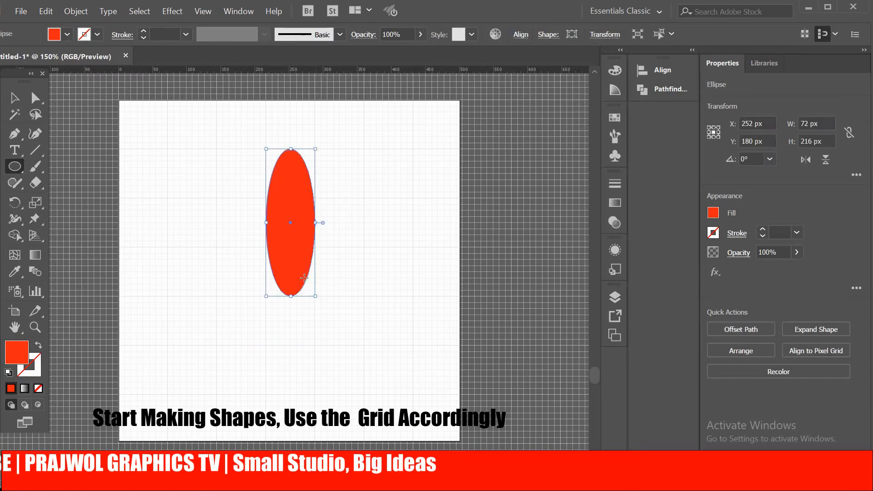
{"action": "left_click", "coordinate": [9, 372]}
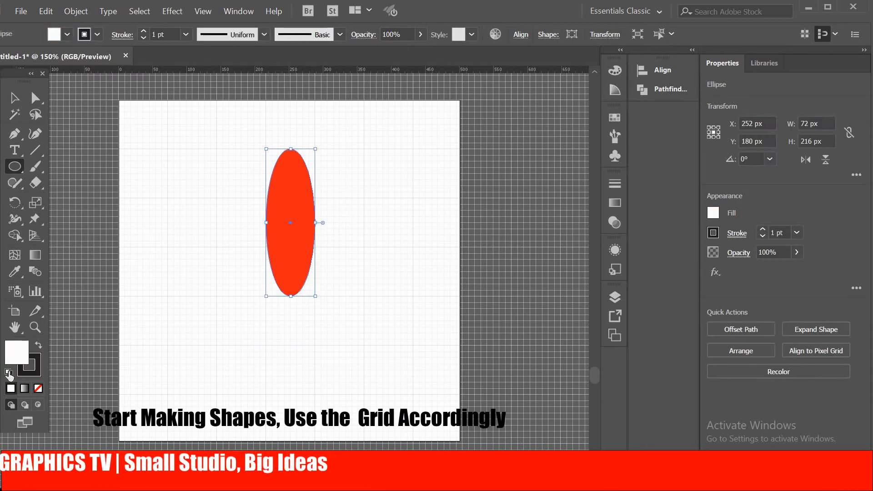
{"action": "left_click", "coordinate": [357, 197]}
Draw a second upright ellipse of about 99 × 216 px to the right of the narrow one and deselect it.
{"action": "left_click_drag", "start_coordinate": [13, 165], "coordinate": [51, 169]}
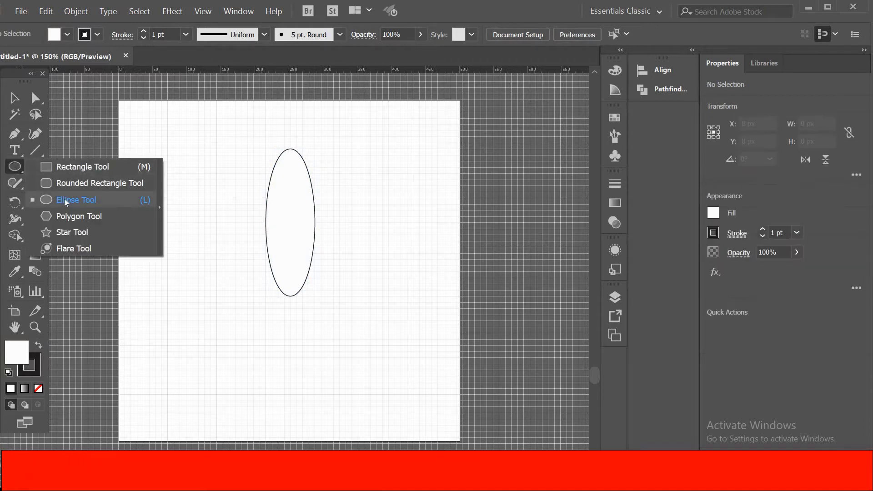
{"action": "left_click_drag", "start_coordinate": [64, 199], "coordinate": [66, 200]}
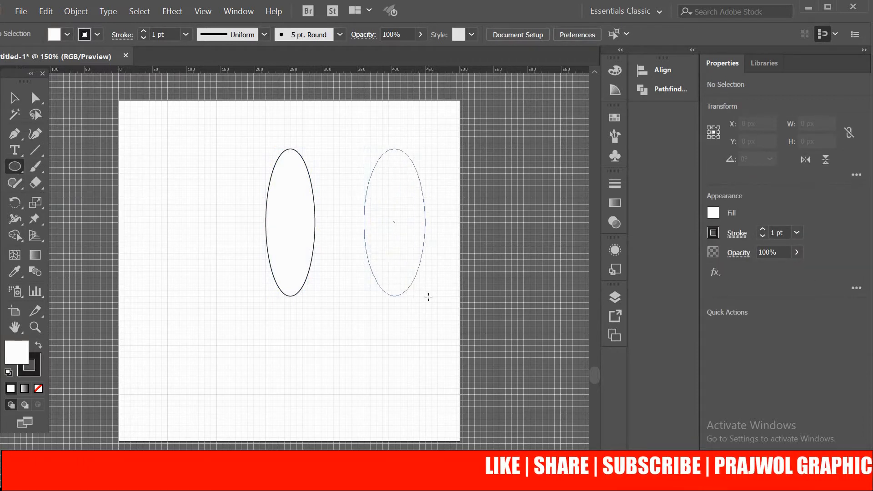
{"action": "left_click_drag", "start_coordinate": [429, 297], "coordinate": [431, 295]}
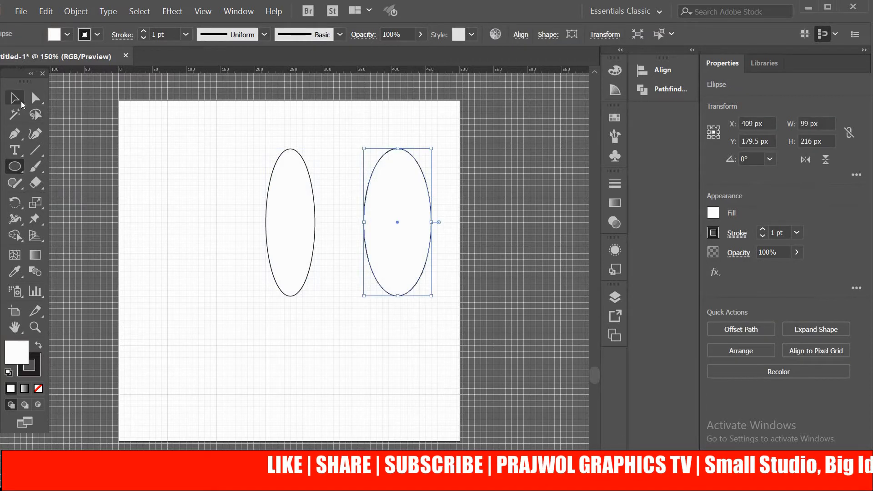
{"action": "left_click", "coordinate": [15, 97]}
{"action": "left_click", "coordinate": [150, 119]}
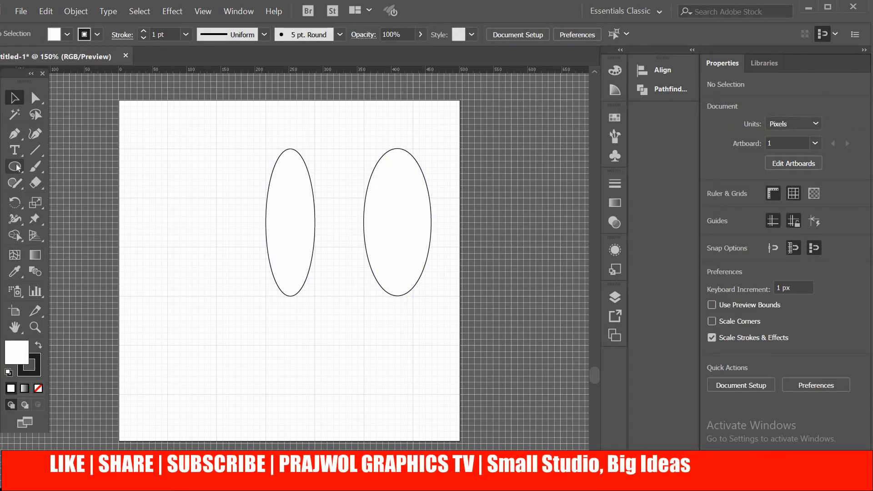
Draw a third ellipse of about 108 × 144 px left of the narrow one and move it across the artboard's right edge.
{"action": "left_click_drag", "start_coordinate": [17, 167], "coordinate": [65, 196]}
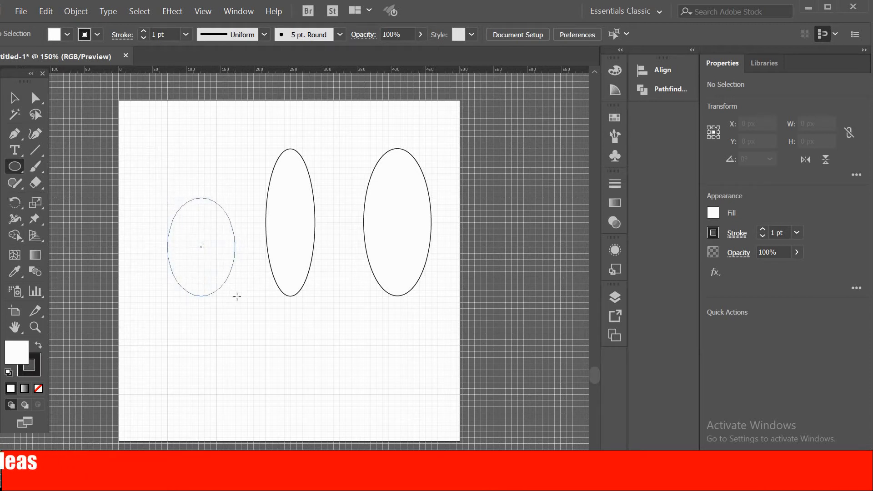
{"action": "left_click_drag", "start_coordinate": [239, 297], "coordinate": [241, 296]}
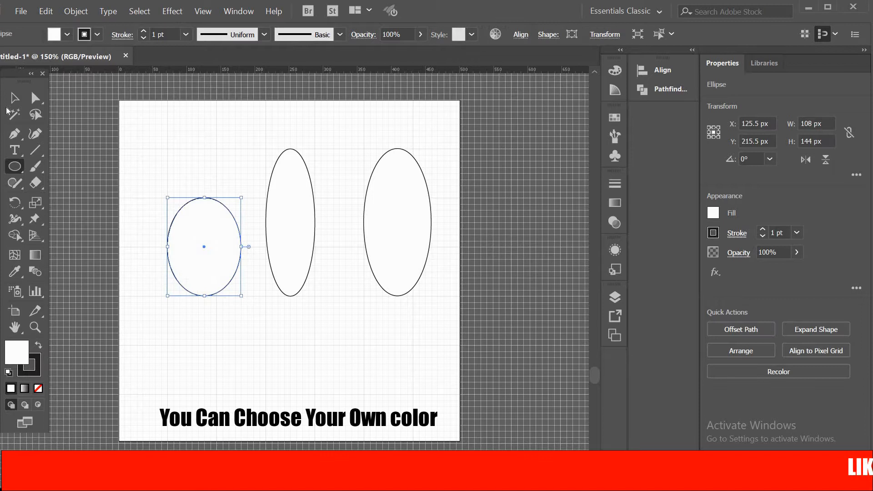
{"action": "left_click", "coordinate": [348, 144]}
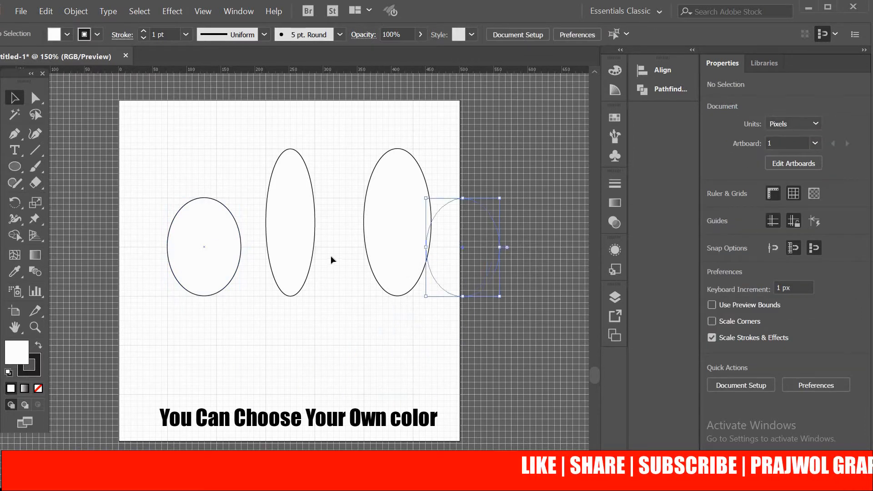
{"action": "left_click", "coordinate": [318, 226]}
Rotate the wider tall ellipse beside the narrow one by 45°.
{"action": "left_click", "coordinate": [387, 199]}
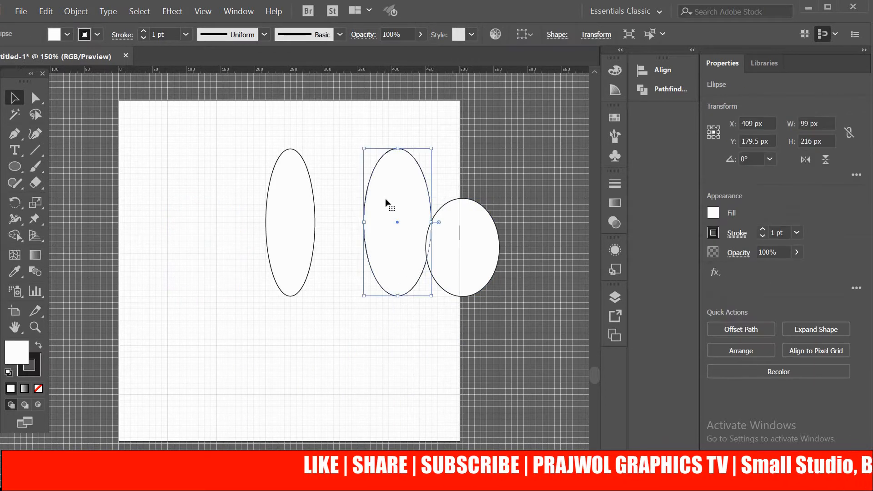
{"action": "right_click", "coordinate": [387, 197]}
{"action": "mouse_move", "coordinate": [454, 345]}
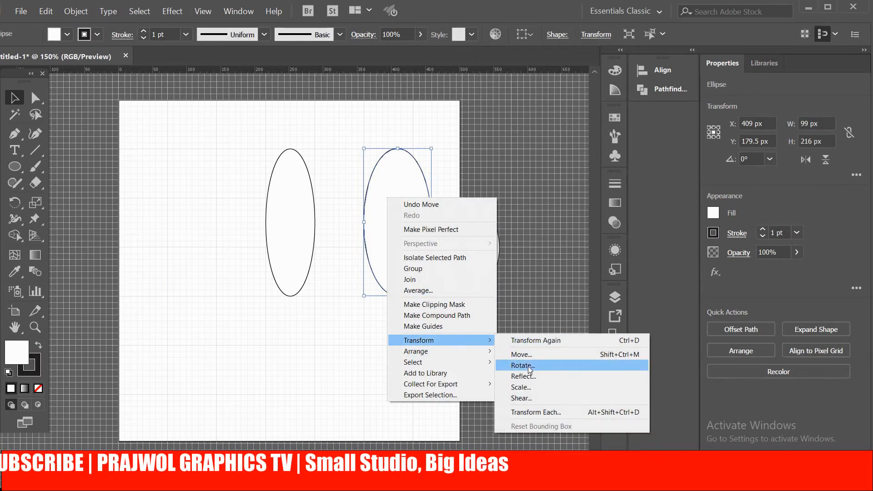
{"action": "left_click", "coordinate": [523, 366]}
{"action": "key", "text": "BackSpace"}
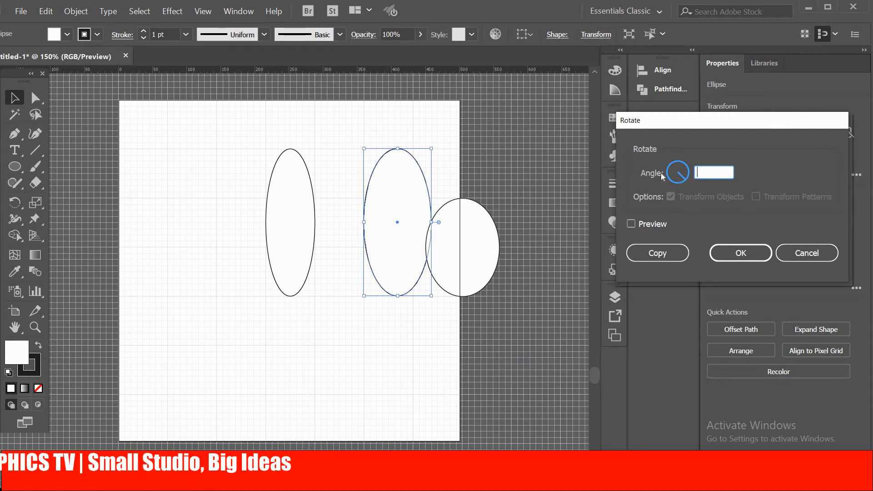
{"action": "type", "text": "45"}
{"action": "left_click", "coordinate": [746, 254]}
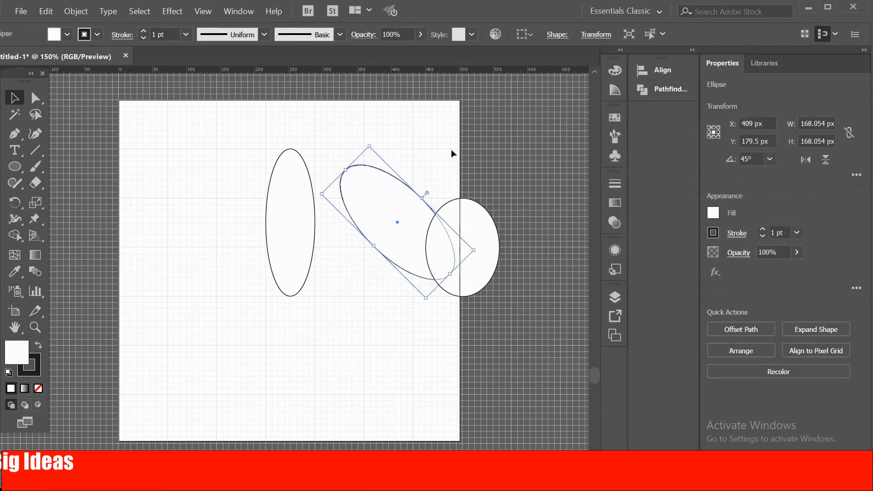
{"action": "left_click", "coordinate": [483, 153]}
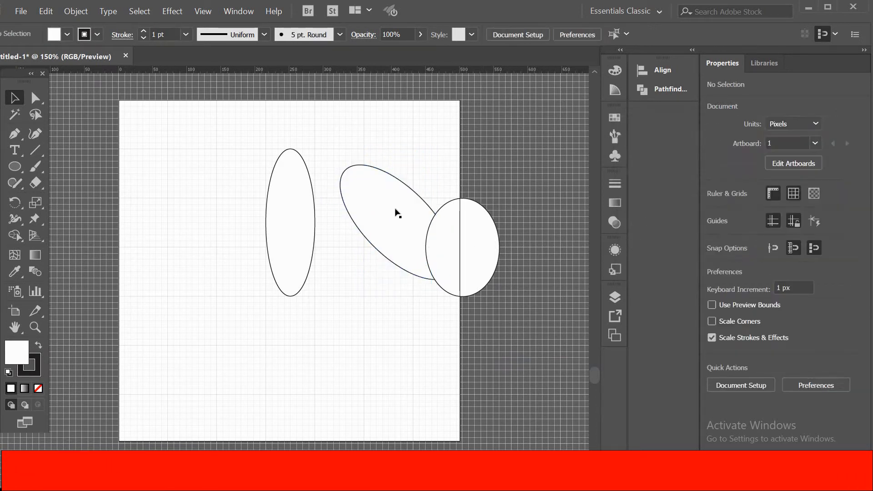
Move the tilted ellipse left until it overlaps the narrow one and rotate it by -45°.
{"action": "left_click_drag", "start_coordinate": [358, 204], "coordinate": [349, 204]}
{"action": "left_click", "coordinate": [395, 168]}
{"action": "left_click", "coordinate": [366, 204]}
{"action": "right_click", "coordinate": [365, 203]}
{"action": "mouse_move", "coordinate": [429, 346]}
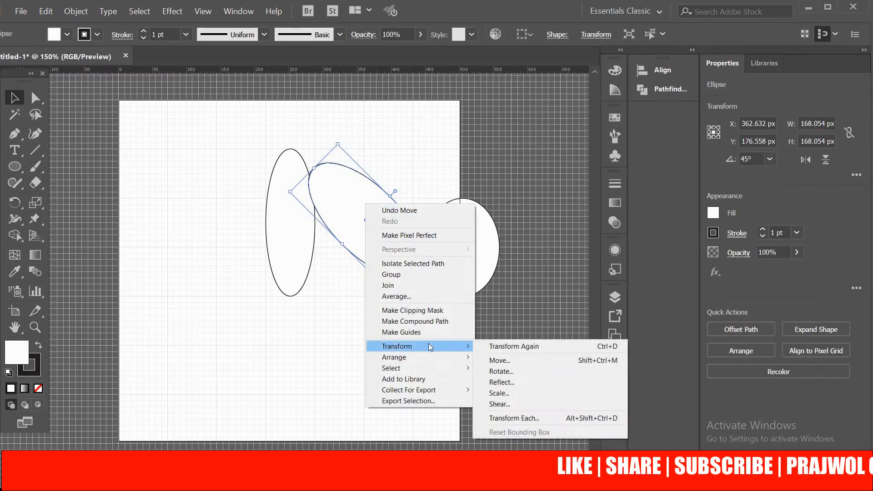
{"action": "left_click", "coordinate": [501, 371]}
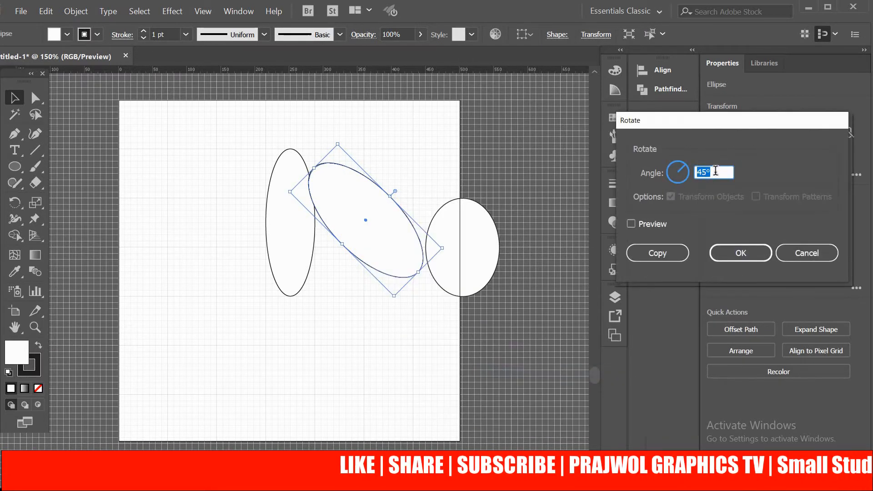
{"action": "type", "text": "-45"}
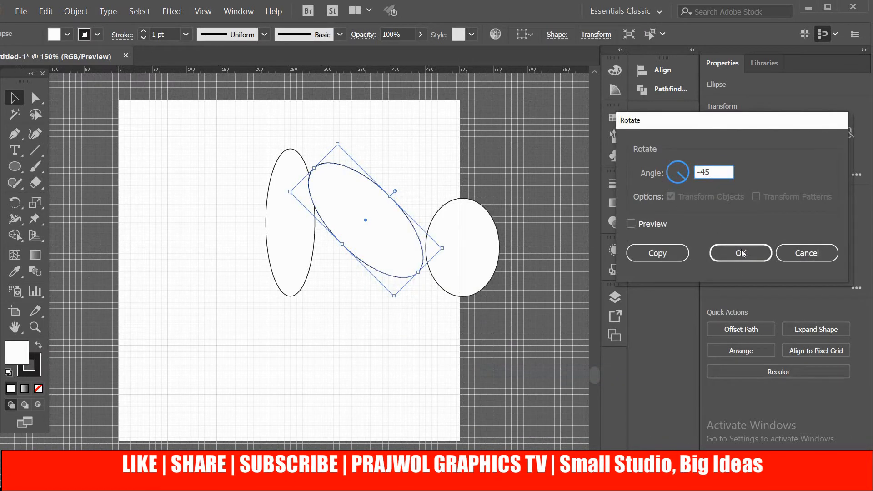
{"action": "left_click", "coordinate": [742, 253]}
Rotate the same wider ellipse by another -45° so it slants outward from the narrow ellipse.
{"action": "right_click", "coordinate": [383, 190]}
{"action": "mouse_move", "coordinate": [458, 337]}
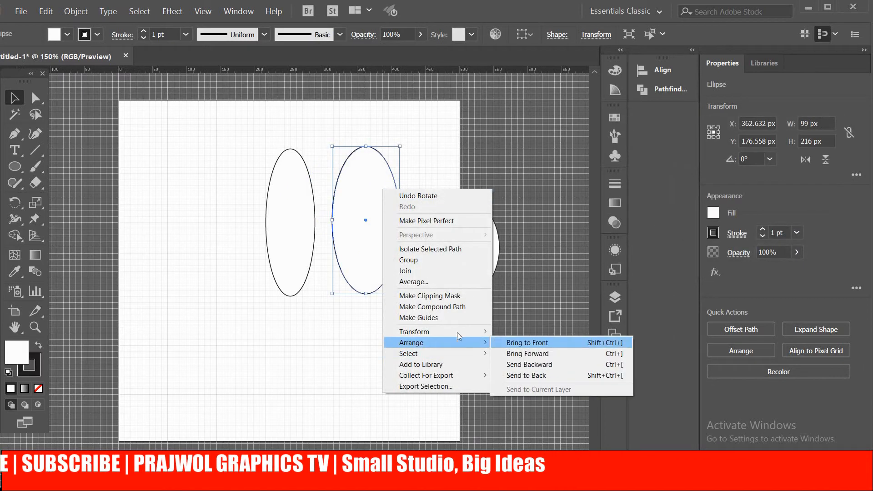
{"action": "left_click", "coordinate": [516, 357]}
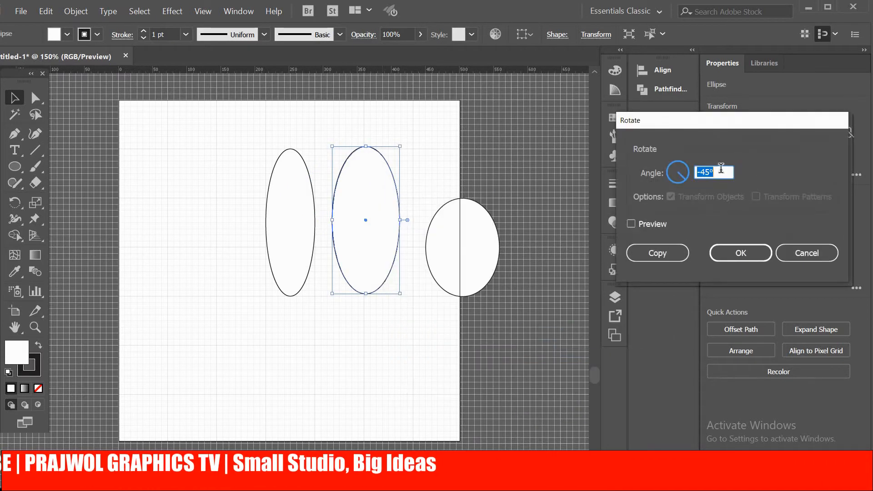
{"action": "left_click", "coordinate": [741, 253]}
{"action": "left_click", "coordinate": [453, 158]}
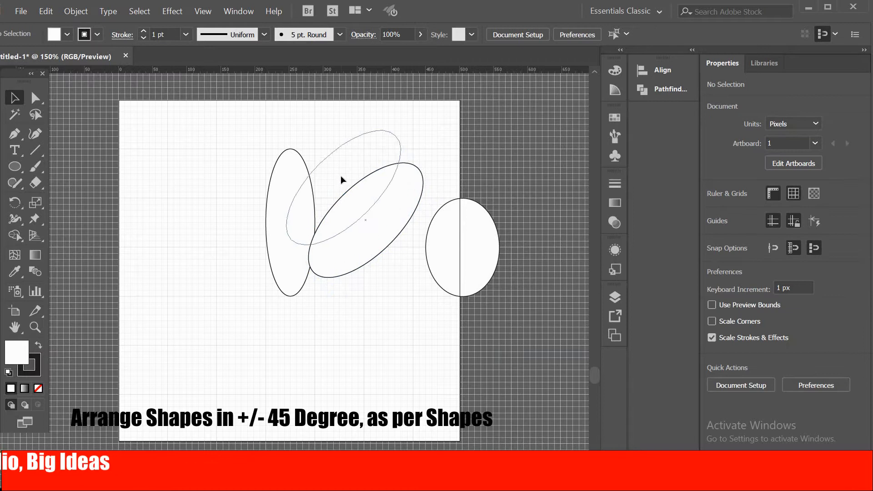
Move the slanted ellipse up and left over the narrow one and place a copy of it level on the left side.
{"action": "left_click_drag", "start_coordinate": [341, 176], "coordinate": [342, 178]}
{"action": "key", "text": "ctrl+shift+a"}
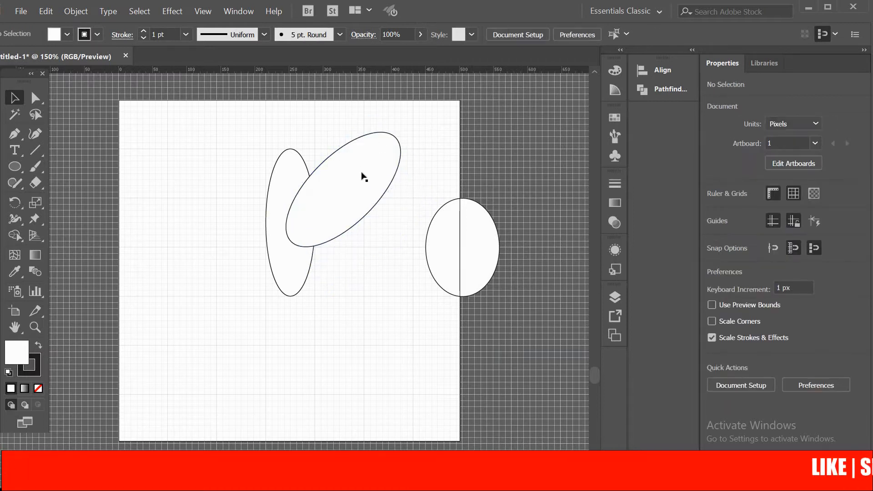
{"action": "left_click", "coordinate": [264, 176]}
Rotate the slanted ellipse copy on the left side by 45° so it stands upright.
{"action": "right_click", "coordinate": [261, 175]}
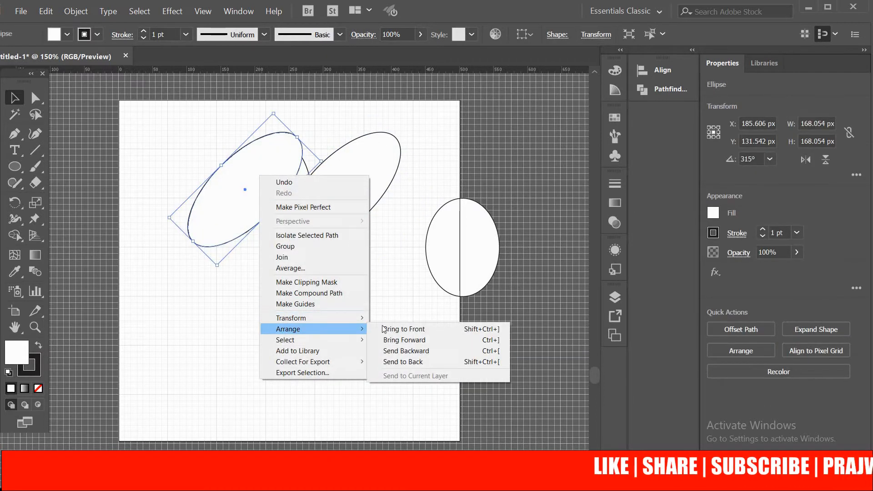
{"action": "mouse_move", "coordinate": [318, 318]}
{"action": "left_click", "coordinate": [418, 344]}
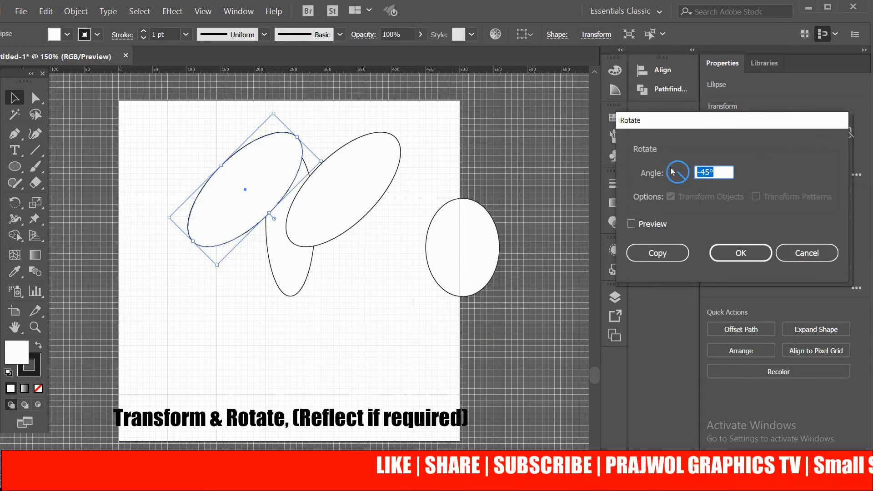
{"action": "type", "text": "45"}
{"action": "left_click", "coordinate": [741, 253]}
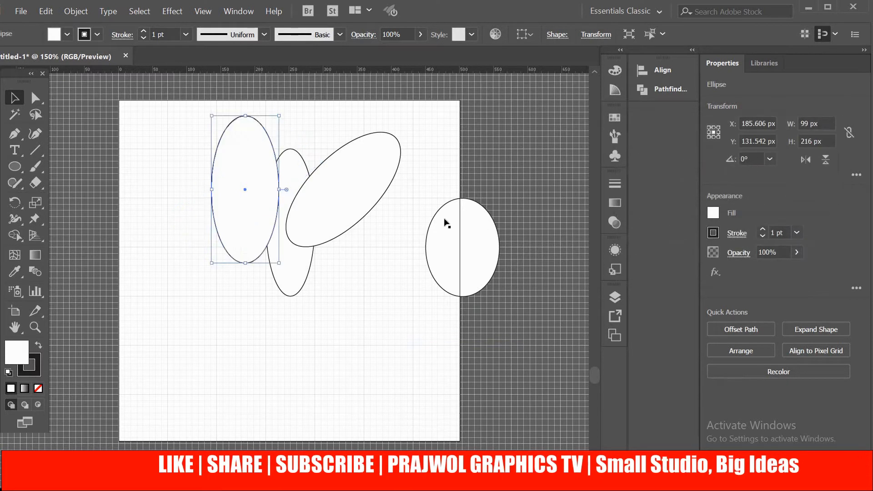
Rotate the same upright ellipse by another 45° so it mirrors the slanted ellipse on the right.
{"action": "right_click", "coordinate": [246, 198]}
{"action": "mouse_move", "coordinate": [273, 334]}
{"action": "left_click", "coordinate": [377, 362]}
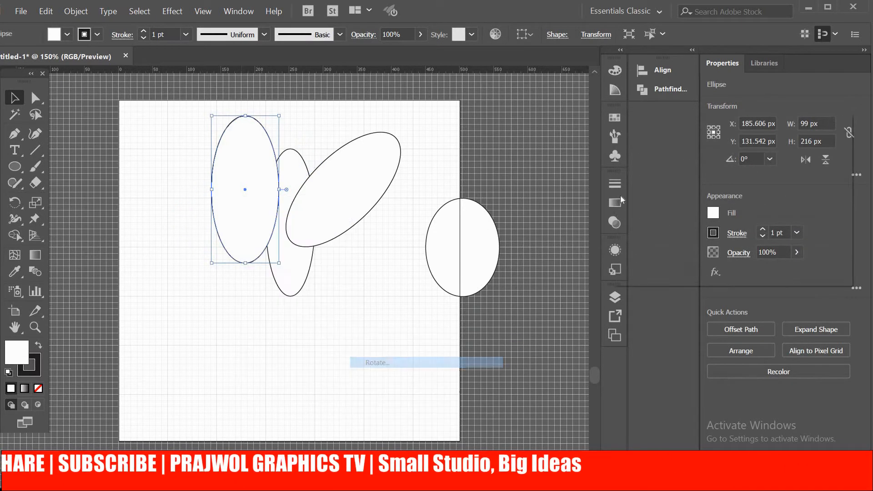
{"action": "left_click", "coordinate": [737, 260]}
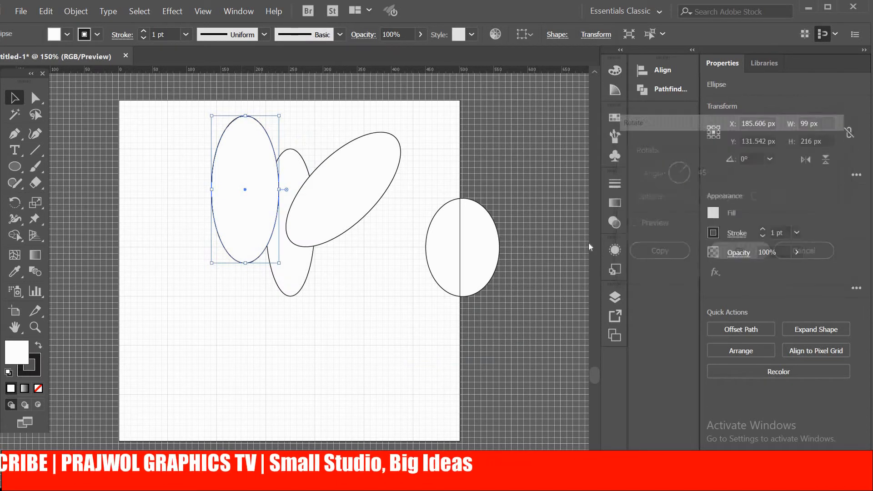
Nudge the left slanted ellipse left until its lower end sits just left of the body's centre line.
{"action": "left_click", "coordinate": [501, 165]}
{"action": "key", "text": "shift+Left"}
{"action": "key", "text": "shift+Left"}
{"action": "key", "text": "shift+Left"}
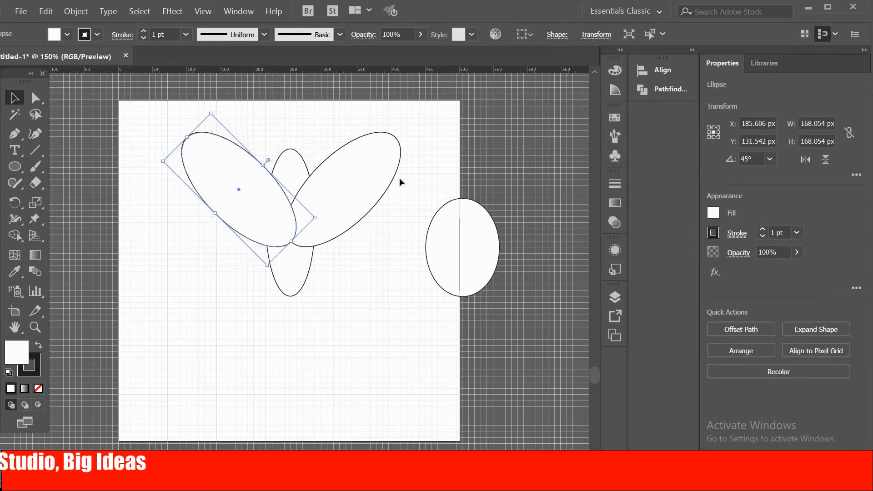
{"action": "key", "text": "shift+Right"}
Shift the upper-right wing ellipse slightly right so its lower end starts at the body's centre line.
{"action": "left_click", "coordinate": [400, 178]}
{"action": "left_click_drag", "start_coordinate": [357, 171], "coordinate": [362, 171]}
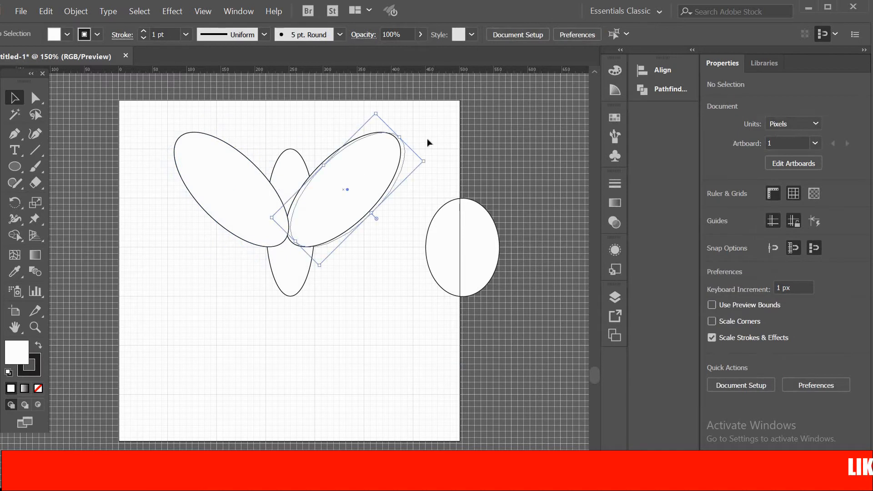
{"action": "left_click", "coordinate": [422, 137]}
{"action": "key", "text": "ctrl+z"}
{"action": "key", "text": "ctrl+z"}
{"action": "key", "text": "ctrl+z"}
{"action": "key", "text": "ctrl+z"}
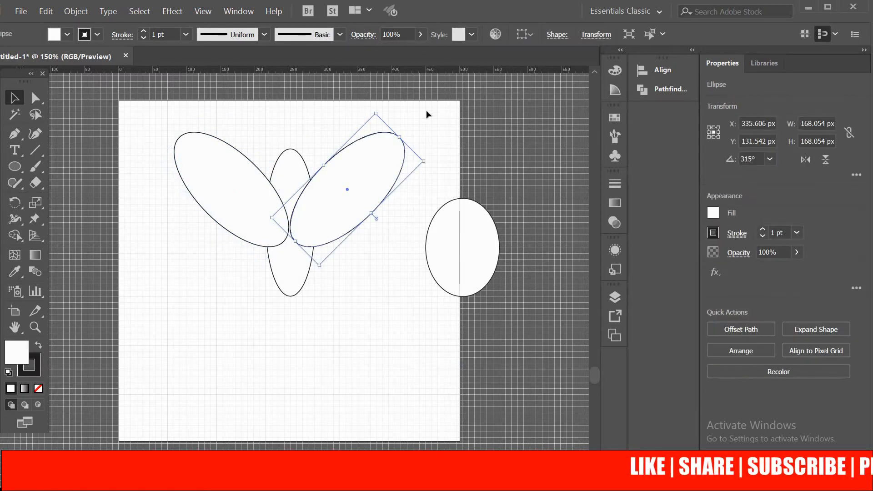
{"action": "key", "text": "ctrl+shift+z"}
{"action": "key", "text": "ctrl+shift+z"}
{"action": "left_click", "coordinate": [427, 110]}
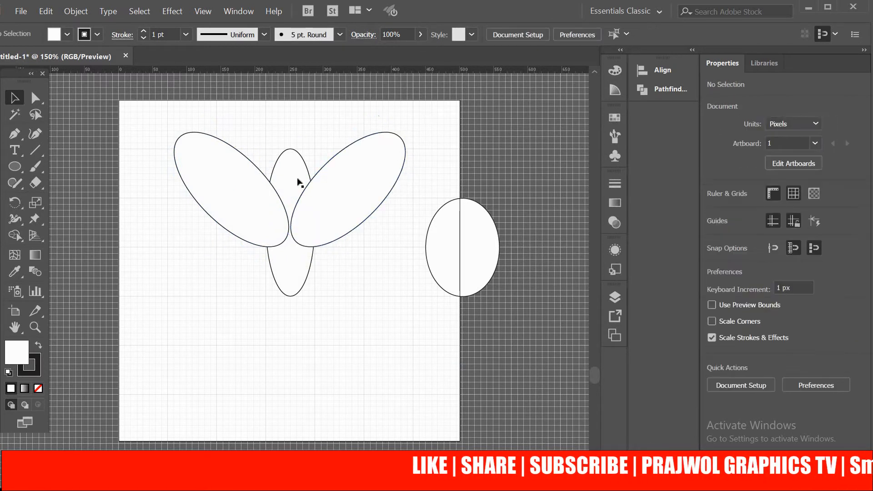
Nudge the upper-left wing 3 px right to meet the other wing and add a horizontal guide above the wing tips at 45 px.
{"action": "left_click", "coordinate": [219, 172]}
{"action": "key", "text": "Right"}
{"action": "key", "text": "Right"}
{"action": "key", "text": "Right"}
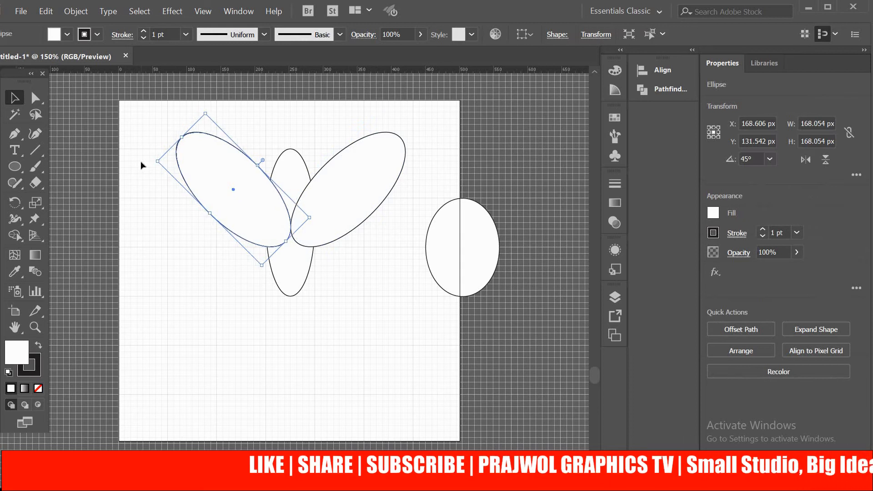
{"action": "left_click", "coordinate": [126, 237]}
{"action": "left_click_drag", "start_coordinate": [283, 122], "coordinate": [287, 130]}
Move the 108 × 144 px ellipse from the artboard's edge over the lower body and rotate it by 45°.
{"action": "left_click_drag", "start_coordinate": [451, 264], "coordinate": [253, 294]}
{"action": "left_click", "coordinate": [346, 299]}
{"action": "right_click", "coordinate": [272, 289]}
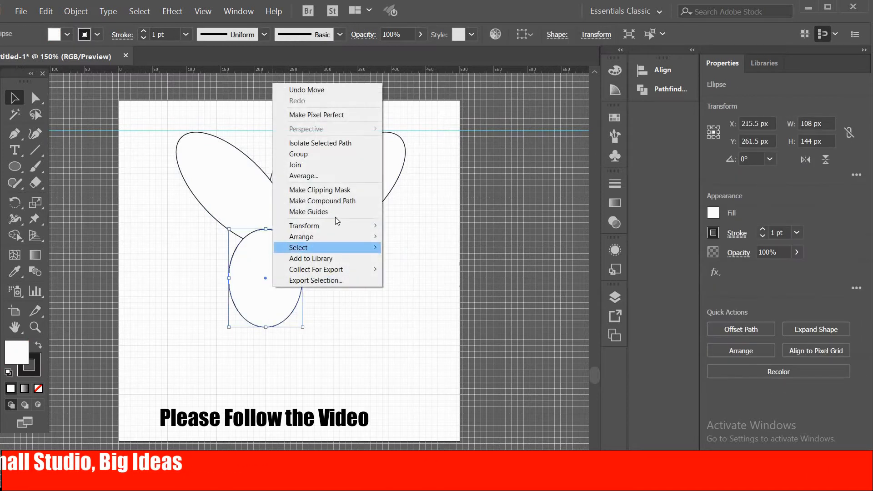
{"action": "mouse_move", "coordinate": [357, 223]}
{"action": "left_click", "coordinate": [423, 251]}
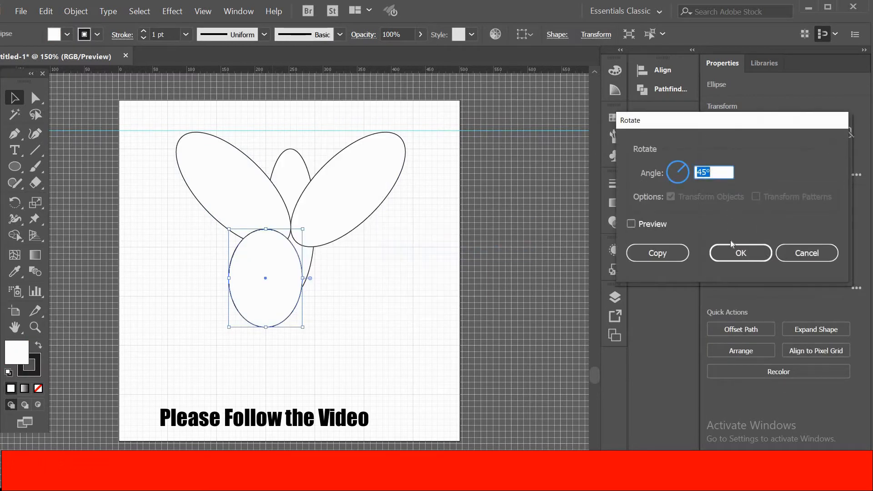
{"action": "left_click", "coordinate": [735, 253]}
Place tilted ellipses on both sides of the lower body and rotate the left one by -45° to upright.
{"action": "left_click_drag", "start_coordinate": [272, 280], "coordinate": [229, 274]}
{"action": "left_click", "coordinate": [420, 219]}
{"action": "right_click", "coordinate": [228, 273]}
{"action": "left_click", "coordinate": [364, 231]}
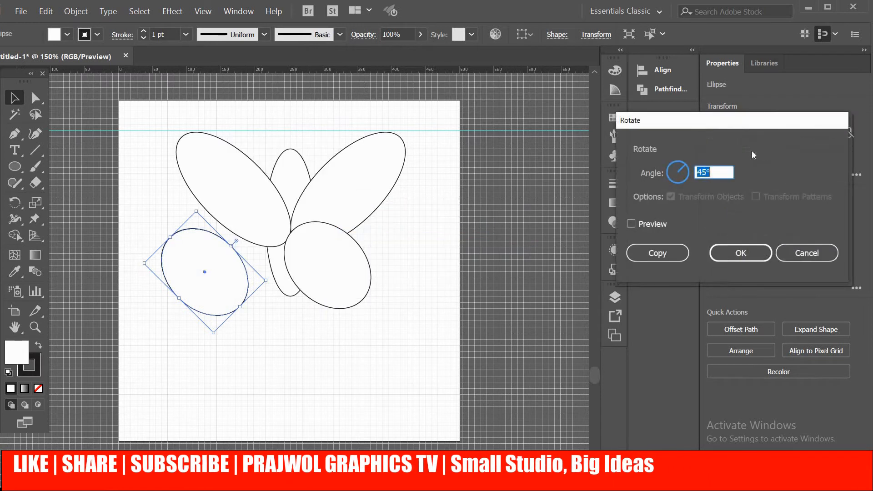
{"action": "left_click_drag", "start_coordinate": [716, 172], "coordinate": [687, 173]}
{"action": "type", "text": "-45"}
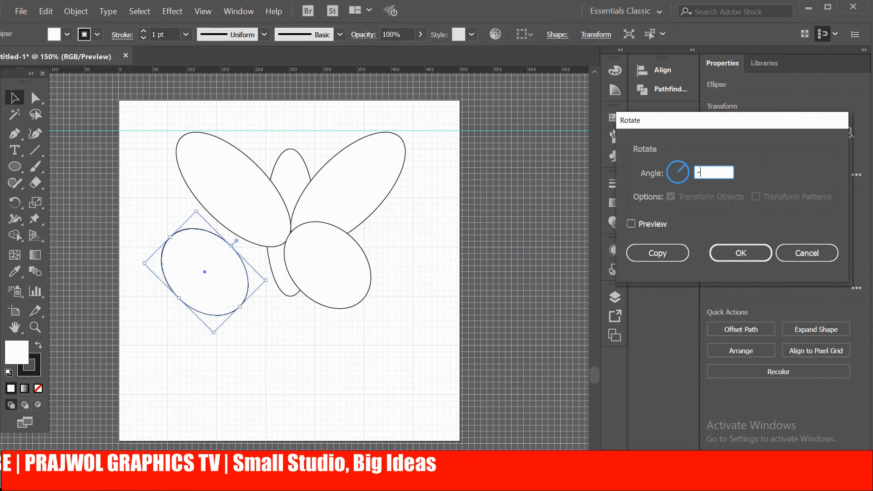
{"action": "left_click", "coordinate": [754, 256]}
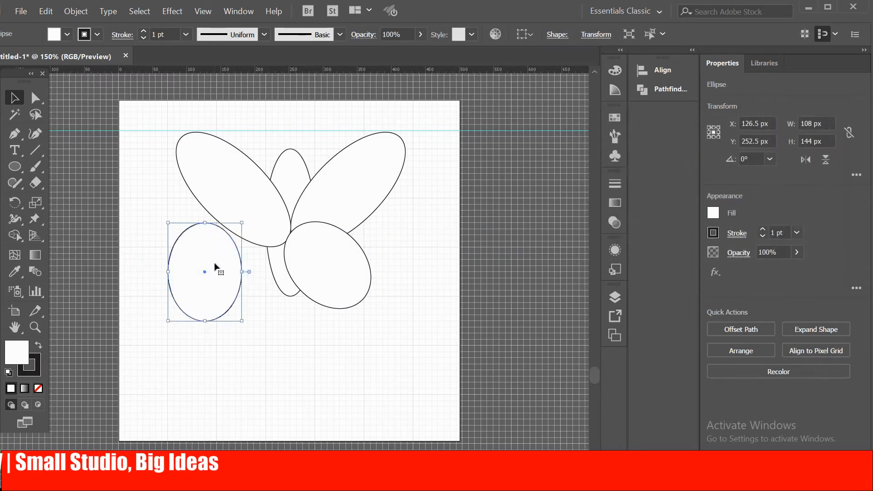
Rotate the lower-left ellipse by another -45° so it mirrors the lower-right one.
{"action": "right_click", "coordinate": [214, 263]}
{"action": "mouse_move", "coordinate": [301, 417]}
{"action": "mouse_move", "coordinate": [291, 403]}
{"action": "left_click", "coordinate": [370, 343]}
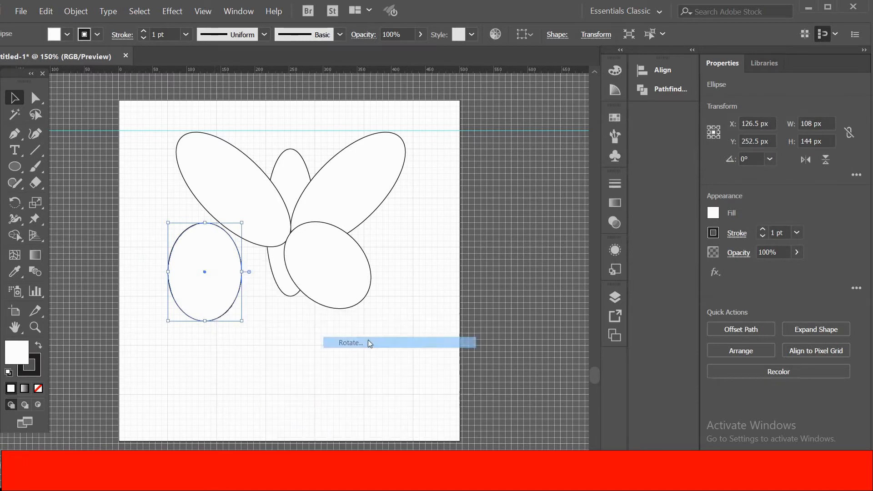
{"action": "left_click", "coordinate": [724, 255]}
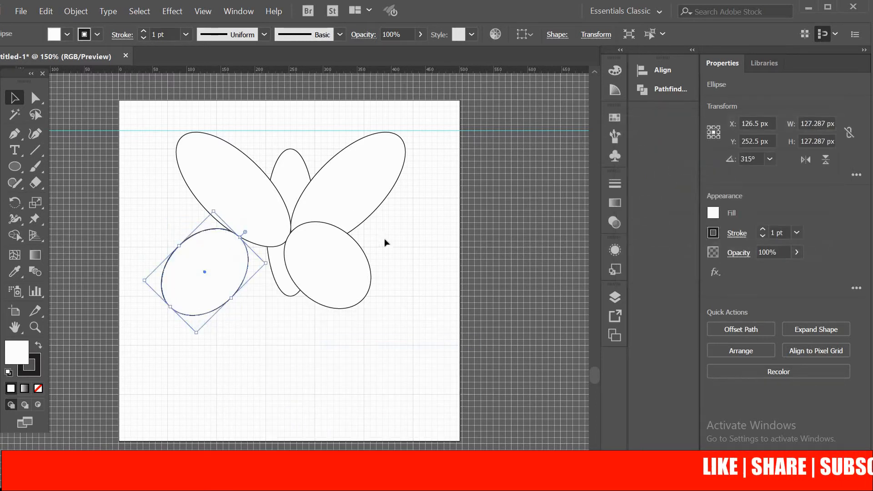
Nudge the lower-left wing ellipse right to X 188.5 px so its inner edge reaches the body's centre line.
{"action": "left_click", "coordinate": [384, 238]}
{"action": "key", "text": "Right"}
{"action": "key", "text": "Right"}
{"action": "key", "text": "Right"}
{"action": "key", "text": "Right"}
{"action": "key", "text": "Right"}
{"action": "key", "text": "Right"}
{"action": "key", "text": "Right"}
{"action": "key", "text": "Right"}
{"action": "key", "text": "Right"}
{"action": "key", "text": "Right"}
{"action": "key", "text": "Right"}
{"action": "key", "text": "Right"}
{"action": "key", "text": "Right"}
{"action": "key", "text": "Right"}
{"action": "key", "text": "Right"}
{"action": "key", "text": "Right"}
{"action": "key", "text": "Right"}
{"action": "key", "text": "Right"}
{"action": "key", "text": "Right"}
{"action": "key", "text": "Right"}
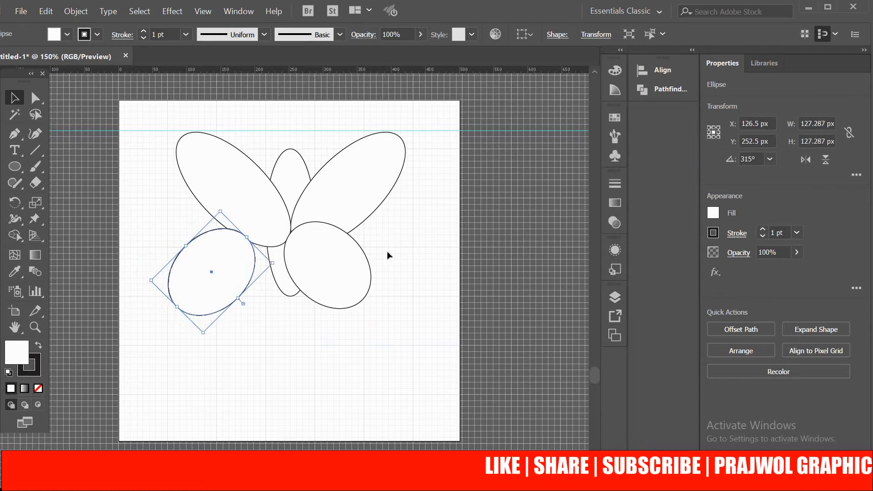
{"action": "key", "text": "Right"}
{"action": "key", "text": "Right"}
{"action": "key", "text": "Right"}
{"action": "key", "text": "Right"}
{"action": "key", "text": "Right"}
{"action": "key", "text": "Right"}
{"action": "key", "text": "Right"}
{"action": "left_click", "coordinate": [387, 251]}
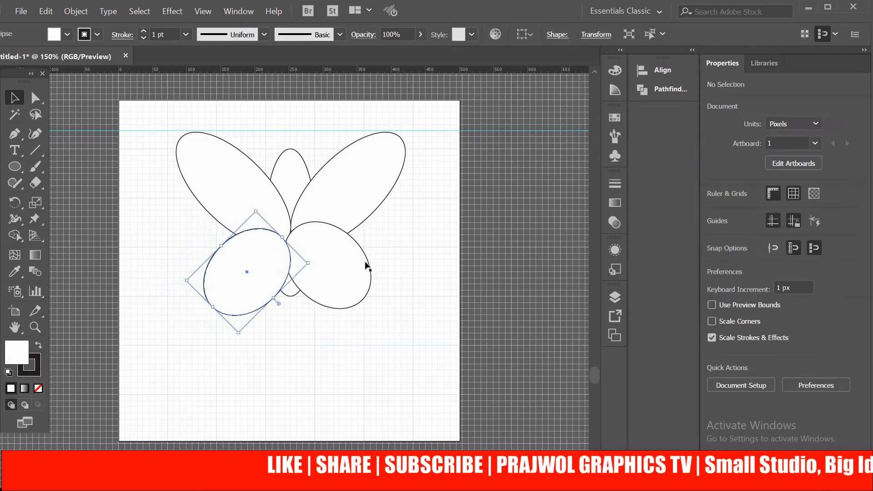
Move the lower-right wing ellipse up and right so its inner edge lies along the body's centre line.
{"action": "left_click_drag", "start_coordinate": [364, 261], "coordinate": [365, 256]}
{"action": "key", "text": "Up"}
{"action": "key", "text": "Up"}
{"action": "key", "text": "Up"}
{"action": "key", "text": "Up"}
{"action": "key", "text": "Up"}
{"action": "key", "text": "Up"}
{"action": "key", "text": "Up"}
{"action": "key", "text": "Up"}
{"action": "key", "text": "Up"}
{"action": "key", "text": "Up"}
{"action": "key", "text": "Up"}
{"action": "key", "text": "Up"}
{"action": "key", "text": "Up"}
{"action": "key", "text": "Up"}
{"action": "key", "text": "Up"}
{"action": "key", "text": "Up"}
{"action": "key", "text": "Up"}
{"action": "key", "text": "Up"}
{"action": "key", "text": "Right"}
{"action": "key", "text": "Right"}
{"action": "key", "text": "Right"}
{"action": "key", "text": "Right"}
{"action": "key", "text": "Right"}
{"action": "key", "text": "Right"}
{"action": "key", "text": "Right"}
{"action": "key", "text": "Right"}
{"action": "key", "text": "Right"}
{"action": "key", "text": "Right"}
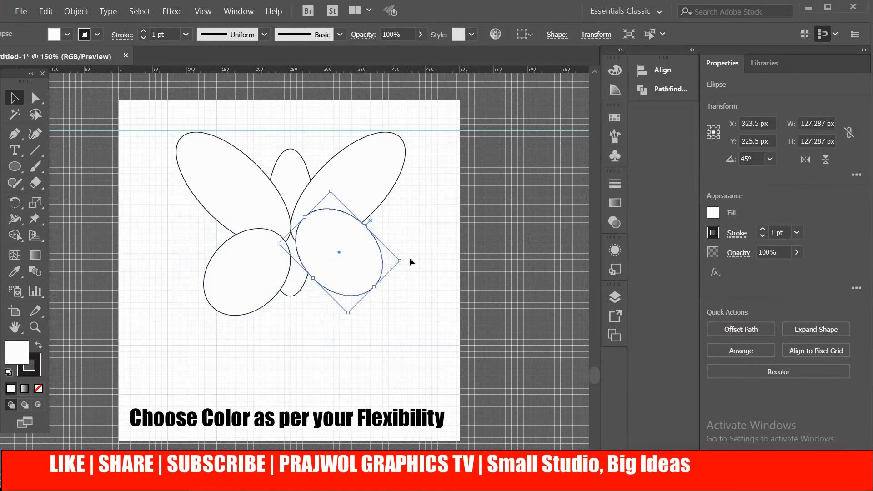
{"action": "left_click", "coordinate": [406, 253]}
Nudge the lower-left wing ellipse 29 px up and 1 px left to sit beside the lower-right wing.
{"action": "left_click", "coordinate": [266, 278]}
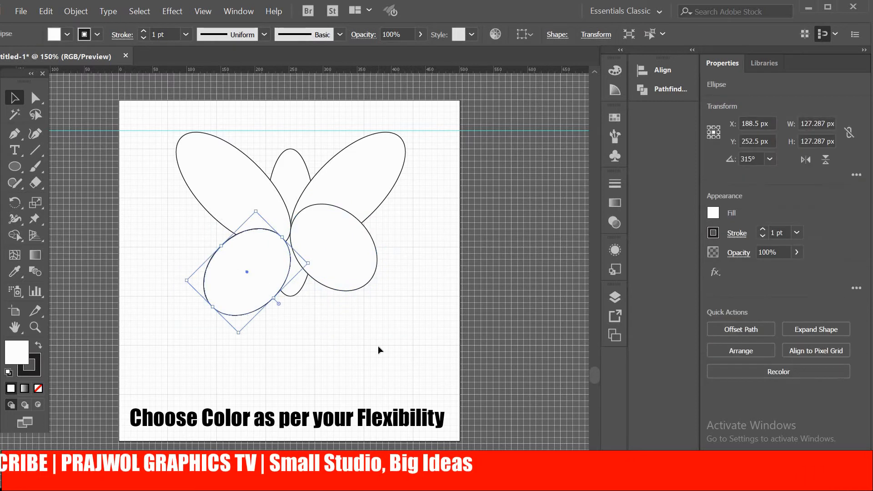
{"action": "key", "text": "Up"}
{"action": "key", "text": "Up"}
{"action": "key", "text": "Up"}
{"action": "key", "text": "Up"}
{"action": "key", "text": "Up"}
{"action": "key", "text": "Up"}
{"action": "key", "text": "Up"}
{"action": "key", "text": "Up"}
{"action": "key", "text": "Up"}
{"action": "key", "text": "Up"}
{"action": "key", "text": "Up"}
{"action": "key", "text": "Up"}
{"action": "key", "text": "Up"}
{"action": "key", "text": "Up"}
{"action": "key", "text": "Up"}
{"action": "key", "text": "Up"}
{"action": "key", "text": "Up"}
{"action": "key", "text": "Up"}
{"action": "key", "text": "Up"}
{"action": "key", "text": "Up"}
{"action": "key", "text": "Up"}
{"action": "key", "text": "Up"}
{"action": "key", "text": "Up"}
{"action": "key", "text": "Up"}
{"action": "key", "text": "Up"}
{"action": "key", "text": "Up"}
{"action": "key", "text": "Up"}
{"action": "key", "text": "Up"}
{"action": "key", "text": "Up"}
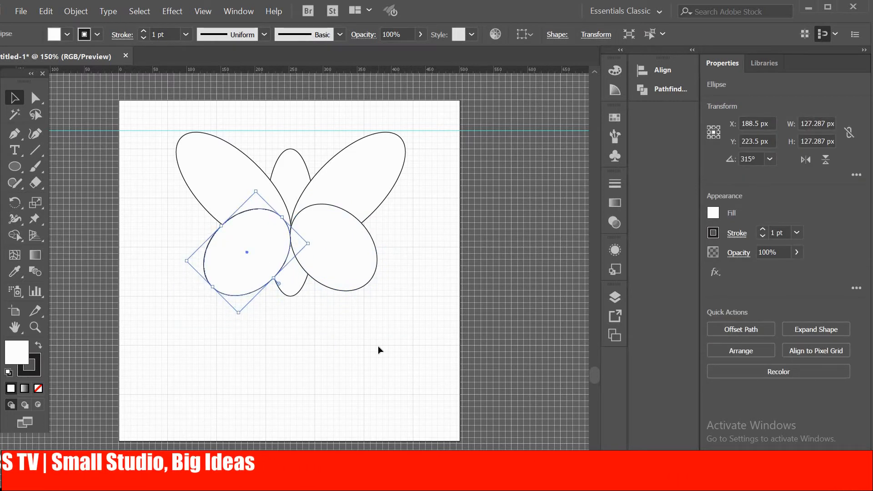
{"action": "key", "text": "Left"}
{"action": "left_click", "coordinate": [376, 344]}
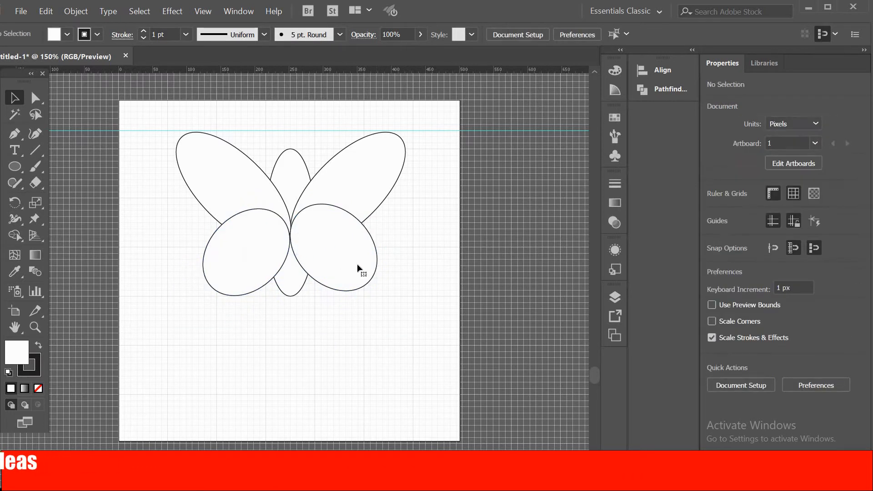
Lower both lower wings slightly to level their tops against a new horizontal guide at 162 px.
{"action": "left_click", "coordinate": [357, 265]}
{"action": "left_click", "coordinate": [397, 353]}
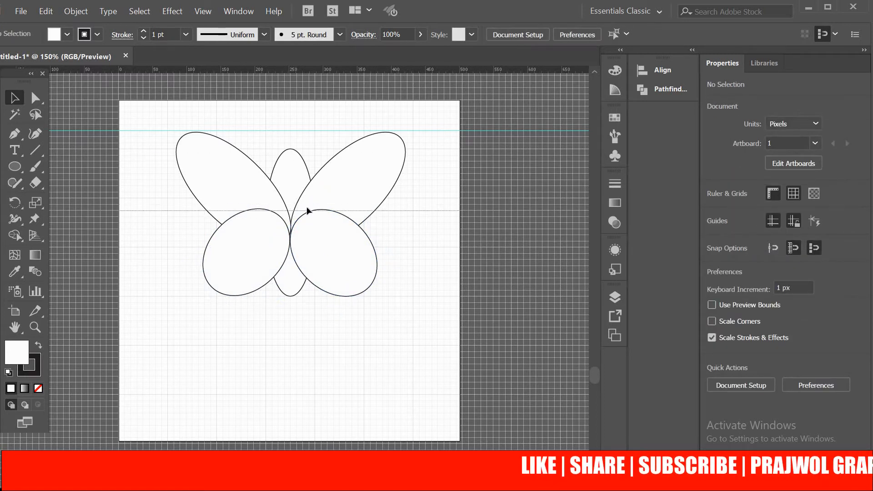
{"action": "left_click", "coordinate": [224, 228]}
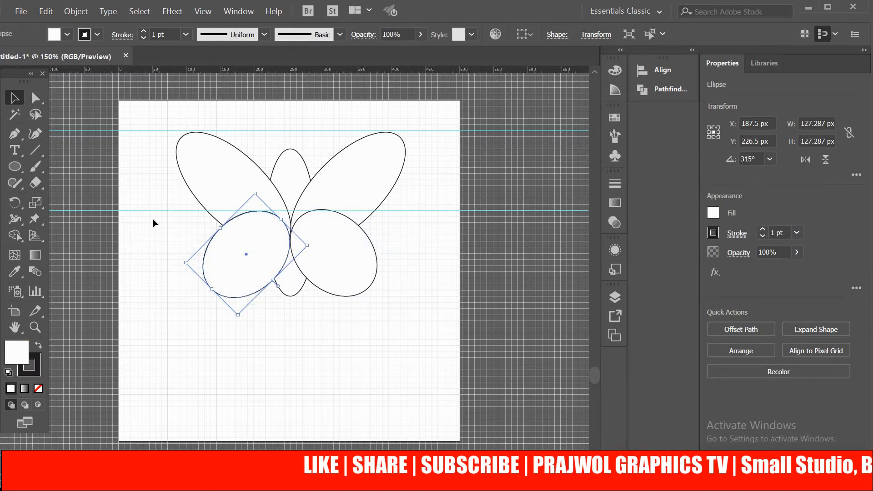
{"action": "left_click", "coordinate": [402, 230]}
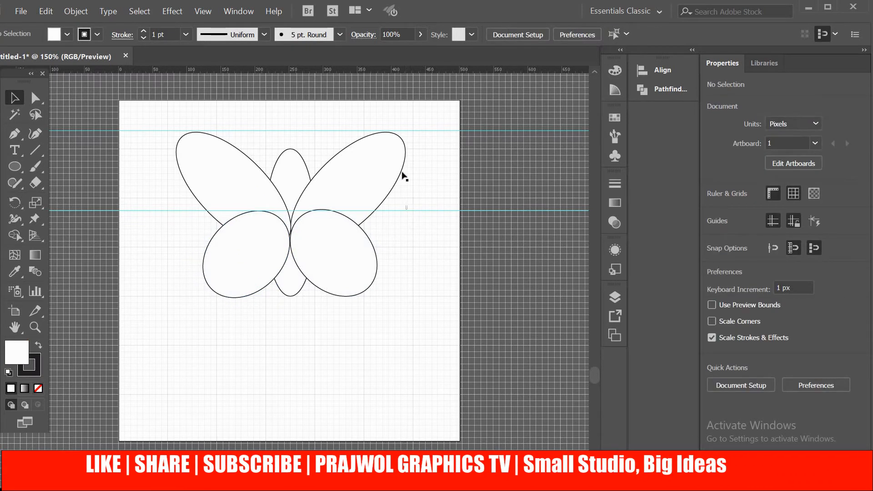
Delete both horizontal guides crossing the wings.
{"action": "left_click", "coordinate": [455, 210]}
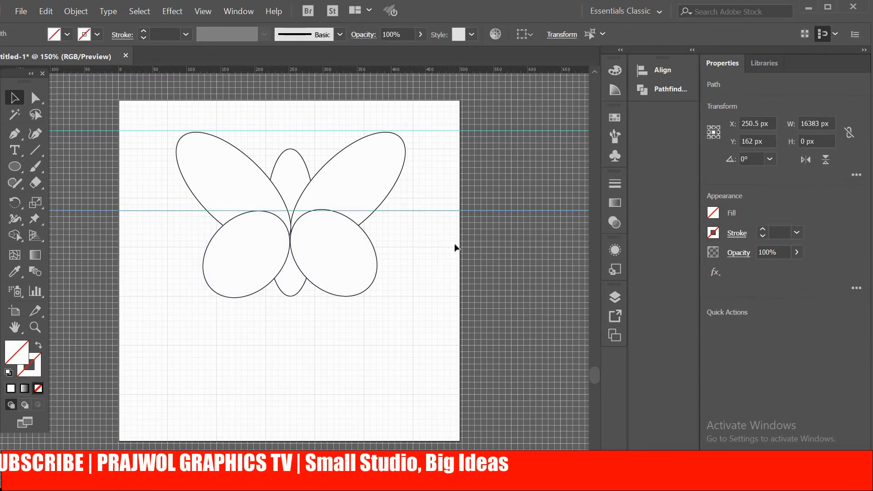
{"action": "key", "text": "Delete"}
{"action": "left_click", "coordinate": [437, 129]}
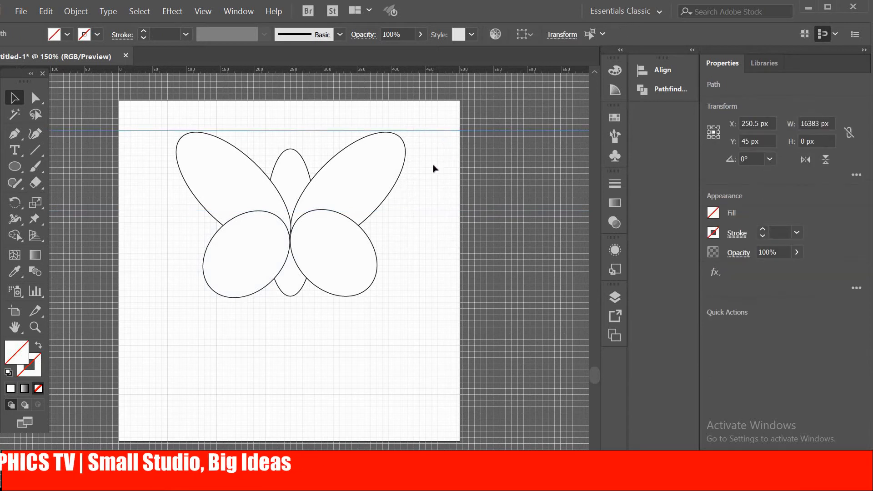
{"action": "key", "text": "Delete"}
Remove the lower-right wing's stroke and fill it with bright green, hex 29ef29.
{"action": "left_click", "coordinate": [340, 272]}
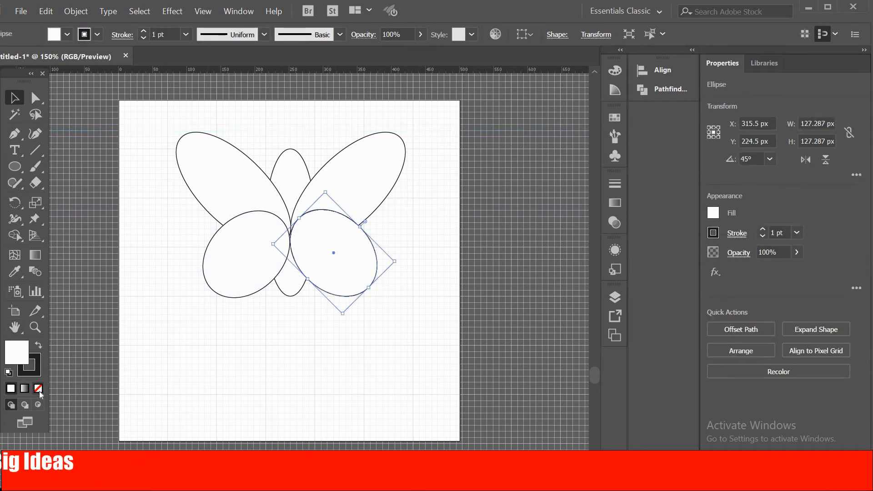
{"action": "left_click", "coordinate": [39, 349]}
{"action": "double_click", "coordinate": [17, 352]}
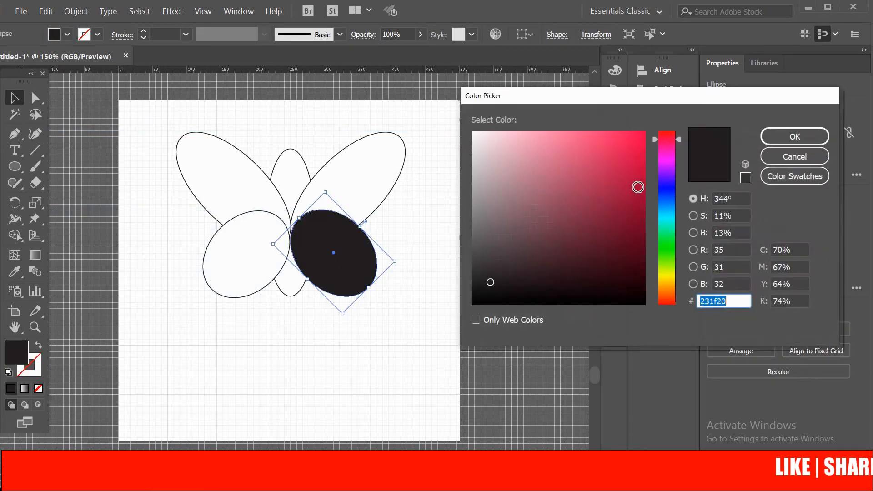
{"action": "left_click", "coordinate": [673, 234]}
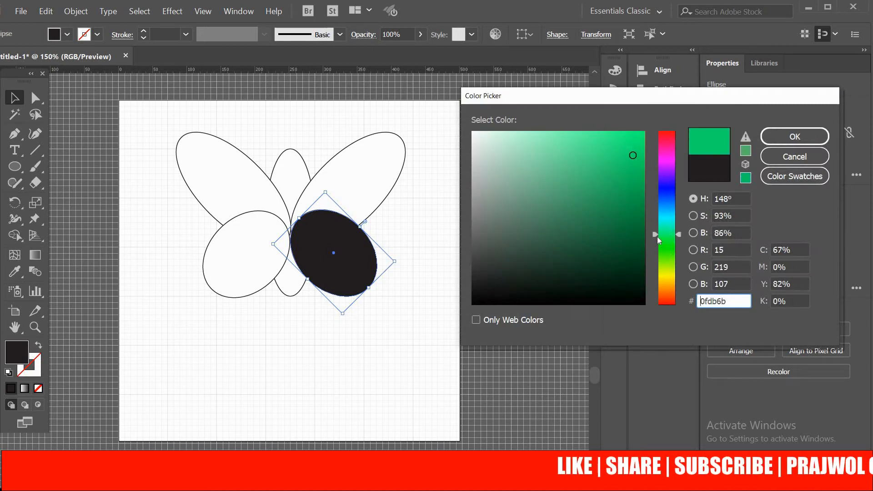
{"action": "left_click_drag", "start_coordinate": [657, 237], "coordinate": [668, 260]}
{"action": "left_click", "coordinate": [617, 141]}
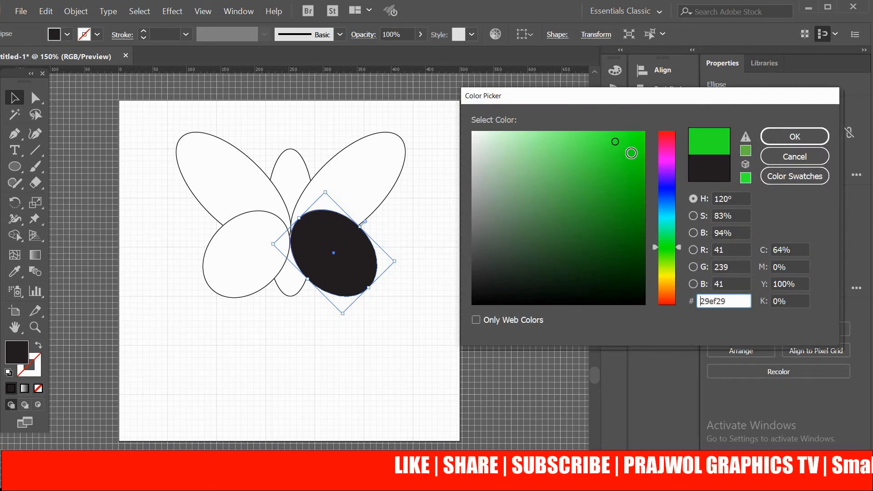
{"action": "left_click", "coordinate": [792, 137]}
Change the lower-right wing's fill to bright cyan and sample it with the Eyedropper.
{"action": "double_click", "coordinate": [17, 353]}
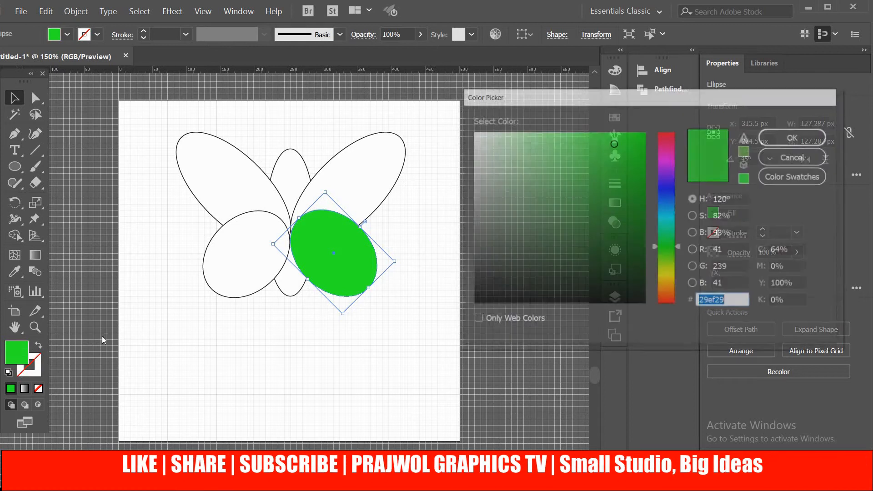
{"action": "left_click_drag", "start_coordinate": [655, 247], "coordinate": [653, 184]}
{"action": "key", "text": "Return"}
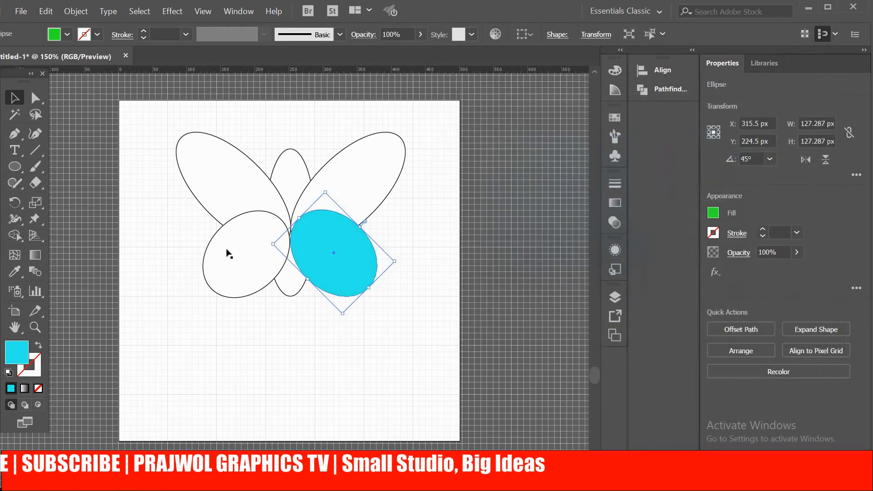
{"action": "left_click", "coordinate": [298, 312]}
{"action": "left_click", "coordinate": [331, 263]}
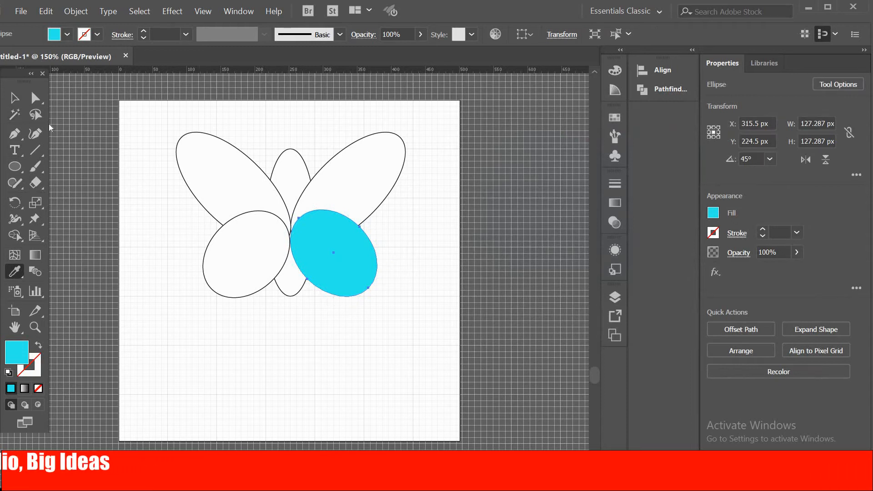
Apply the lower-right wing's cyan, stroke-free appearance to the lower-left wing with the Eyedropper.
{"action": "left_click", "coordinate": [340, 257]}
{"action": "left_click", "coordinate": [429, 236]}
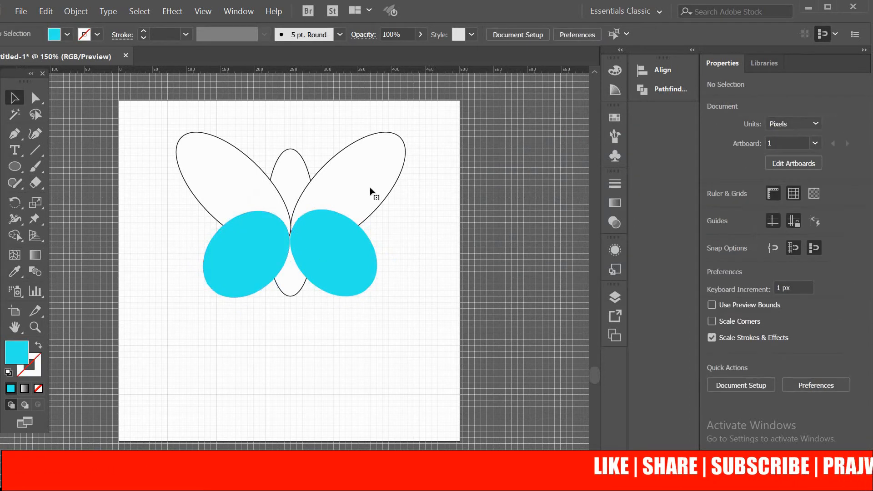
Match the upper-right wing to the lower-right wing's cyan fill without stroke by sampling it with the Eyedropper.
{"action": "left_click", "coordinate": [369, 187]}
{"action": "left_click", "coordinate": [40, 389]}
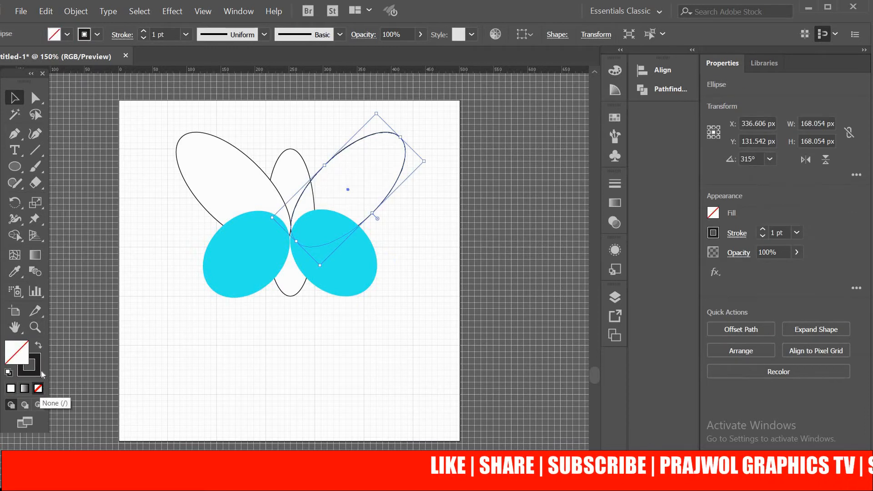
{"action": "left_click", "coordinate": [39, 345]}
{"action": "left_click", "coordinate": [15, 272]}
{"action": "left_click", "coordinate": [345, 259]}
{"action": "key", "text": "v"}
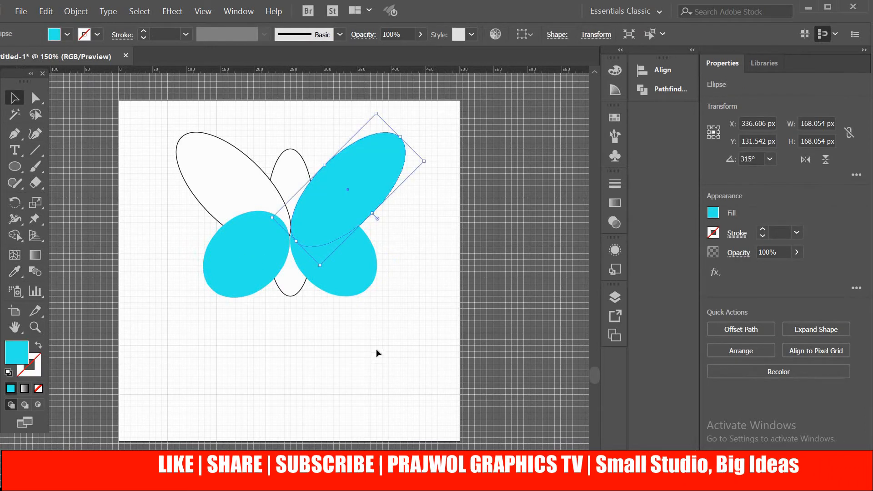
{"action": "left_click", "coordinate": [376, 353]}
Give the upper-left wing the same cyan fill without stroke by sampling the upper-right wing.
{"action": "left_click", "coordinate": [212, 180]}
{"action": "left_click", "coordinate": [39, 388]}
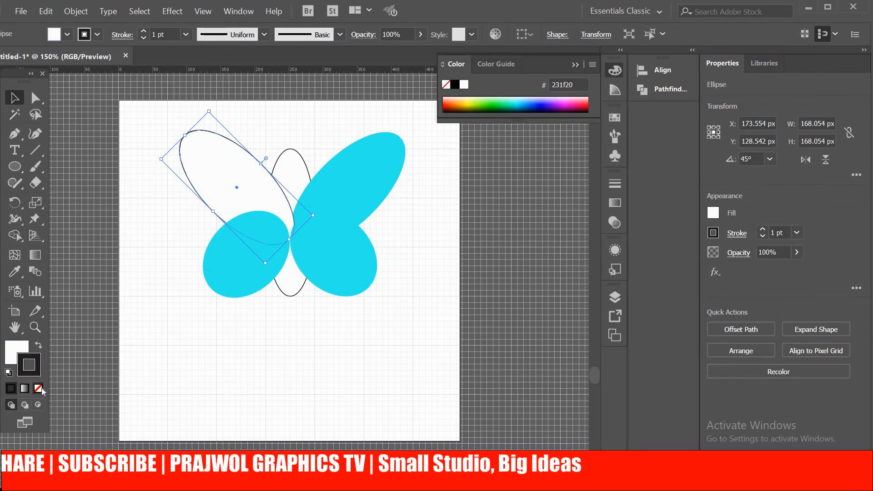
{"action": "left_click", "coordinate": [15, 272]}
{"action": "left_click", "coordinate": [365, 164]}
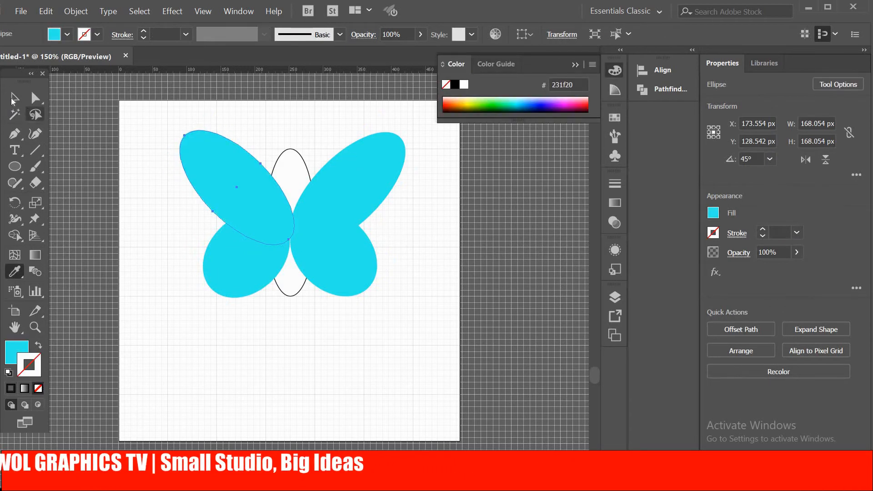
{"action": "left_click", "coordinate": [325, 326]}
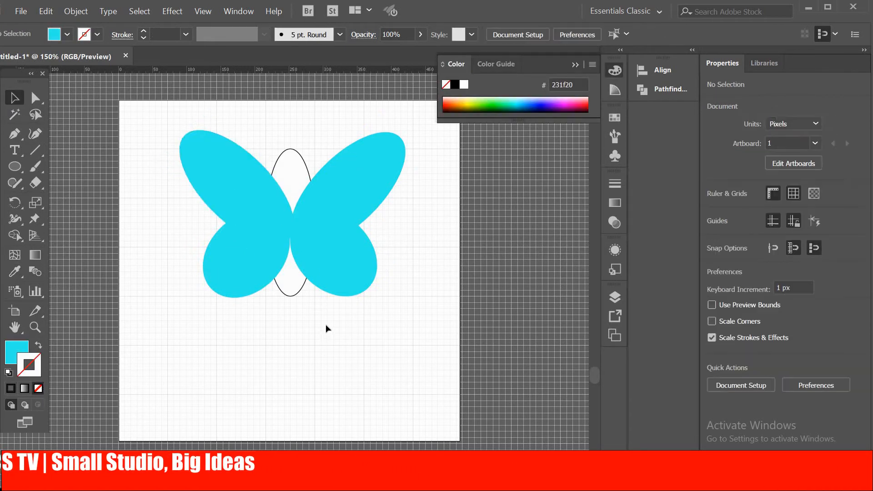
Remove the body ellipse's stroke and fill it with blue, hex 157de5.
{"action": "left_click", "coordinate": [286, 171]}
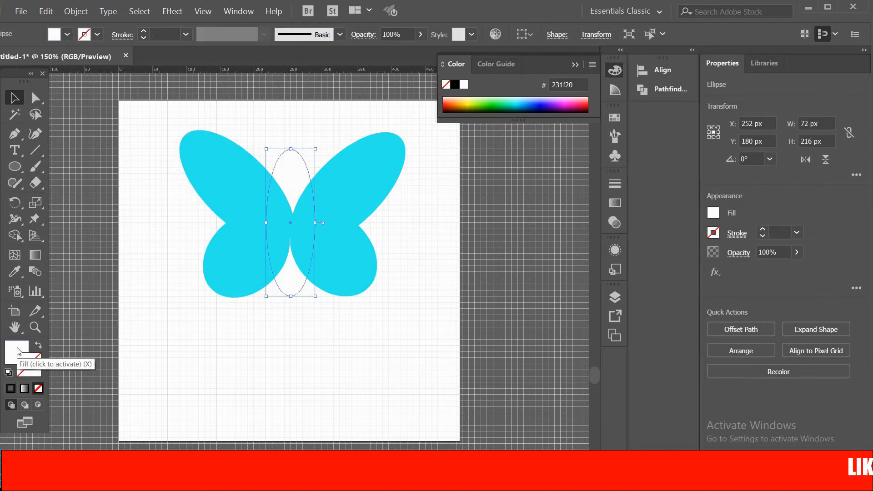
{"action": "double_click", "coordinate": [20, 357]}
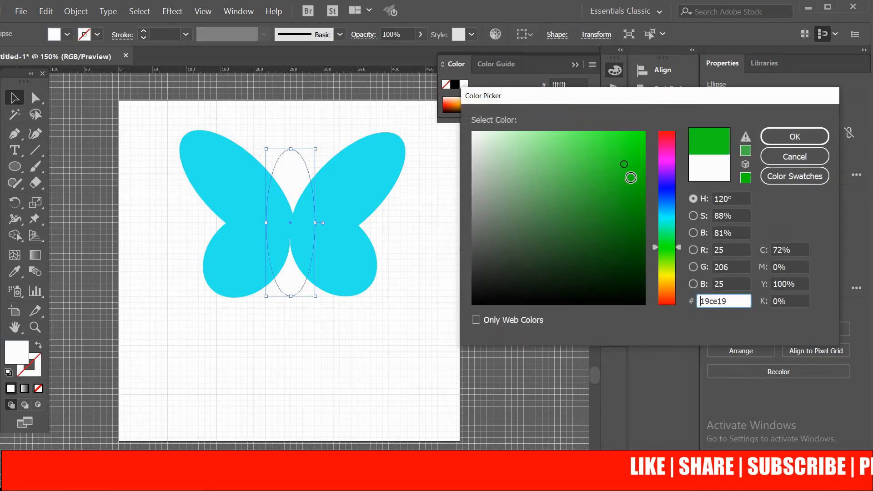
{"action": "left_click_drag", "start_coordinate": [653, 250], "coordinate": [658, 200]}
{"action": "left_click_drag", "start_coordinate": [633, 147], "coordinate": [630, 146]}
{"action": "left_click", "coordinate": [795, 136]}
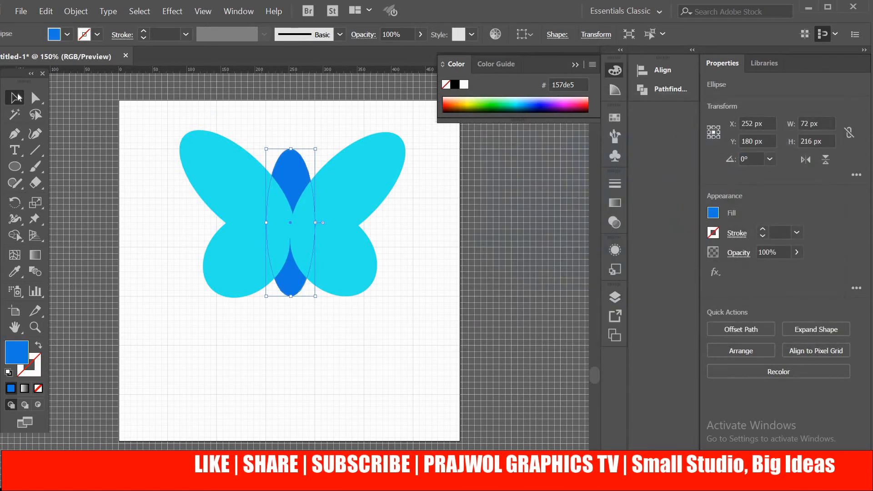
{"action": "left_click", "coordinate": [401, 377]}
Bring the blue body ellipse in front of all four wings.
{"action": "left_click", "coordinate": [288, 163]}
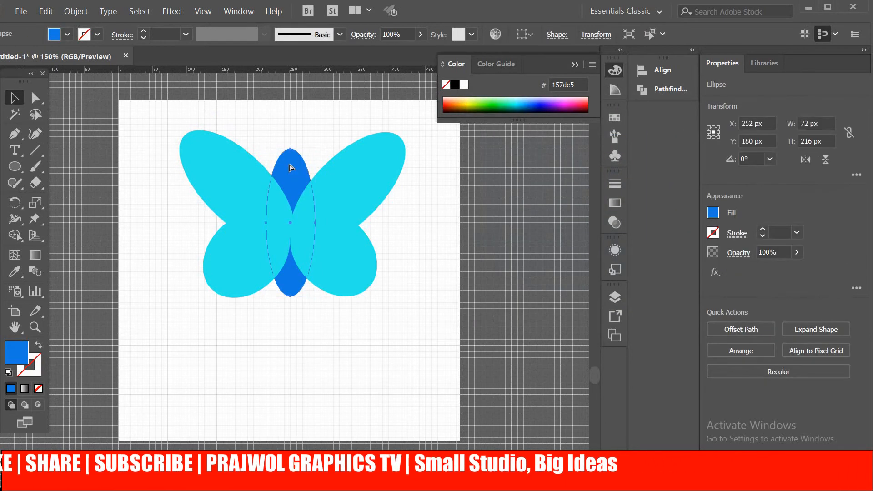
{"action": "key", "text": "ctrl+shift+bracketright"}
{"action": "left_click", "coordinate": [351, 332]}
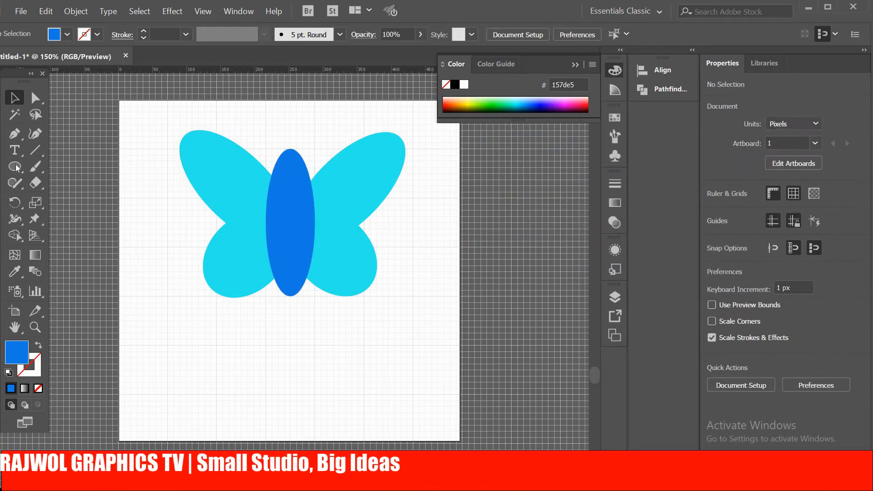
Draw a 54 px circle centred over the body's upper end and fill it with pink, hex e21761.
{"action": "left_click_drag", "start_coordinate": [15, 166], "coordinate": [64, 194]}
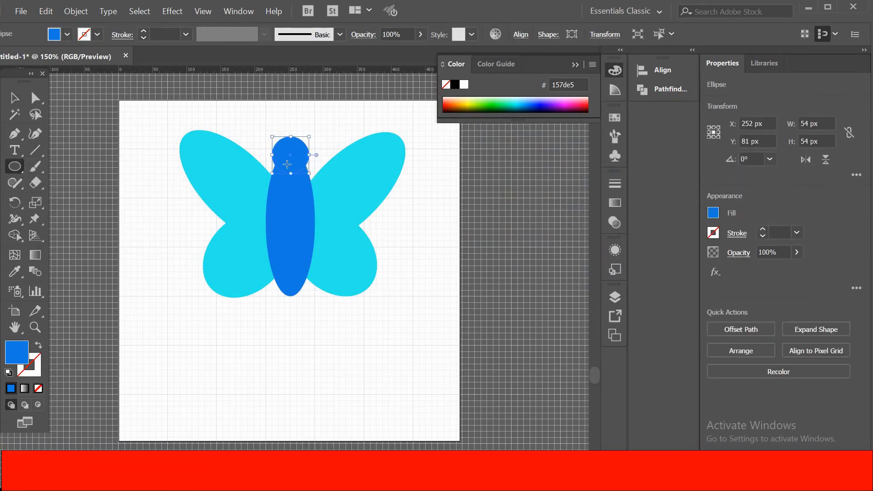
{"action": "double_click", "coordinate": [13, 358]}
{"action": "left_click_drag", "start_coordinate": [656, 214], "coordinate": [657, 160]}
{"action": "left_click_drag", "start_coordinate": [658, 141], "coordinate": [658, 140]}
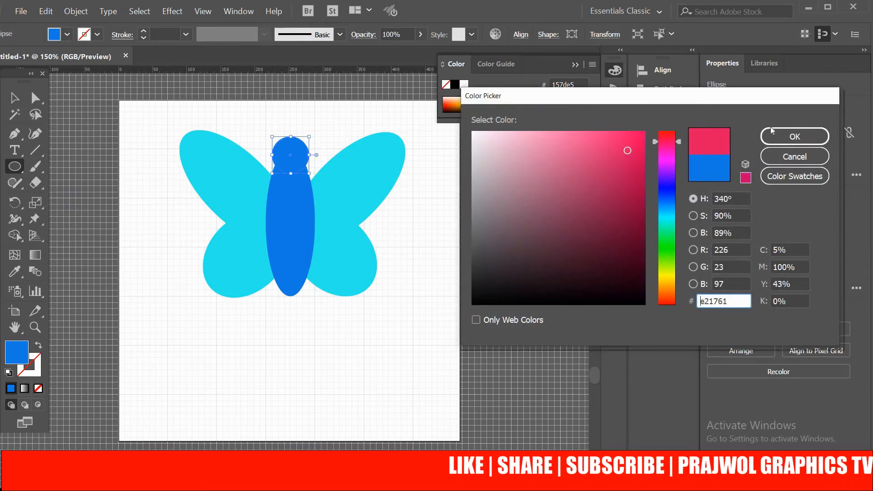
{"action": "left_click", "coordinate": [797, 136]}
{"action": "left_click", "coordinate": [319, 120]}
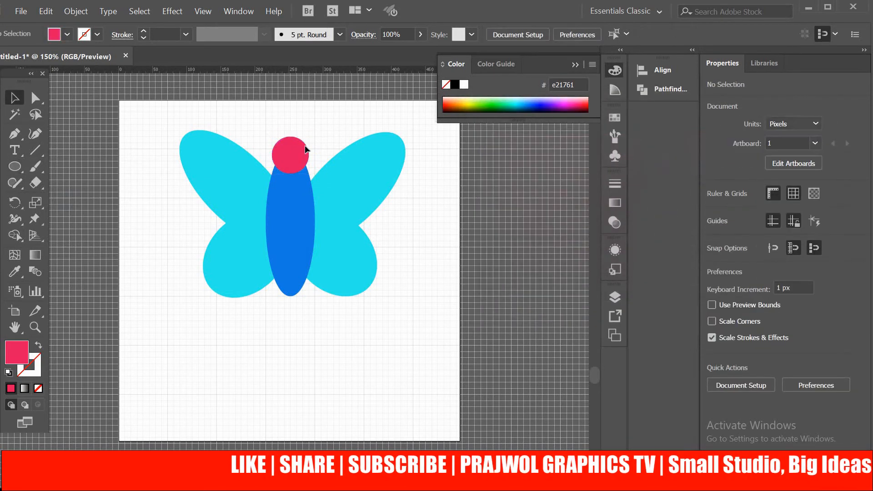
Split the pink circle along the body's outline with the Shape Builder tool and delete the part outside the body.
{"action": "left_click_drag", "start_coordinate": [311, 167], "coordinate": [308, 159]}
{"action": "left_click", "coordinate": [15, 235]}
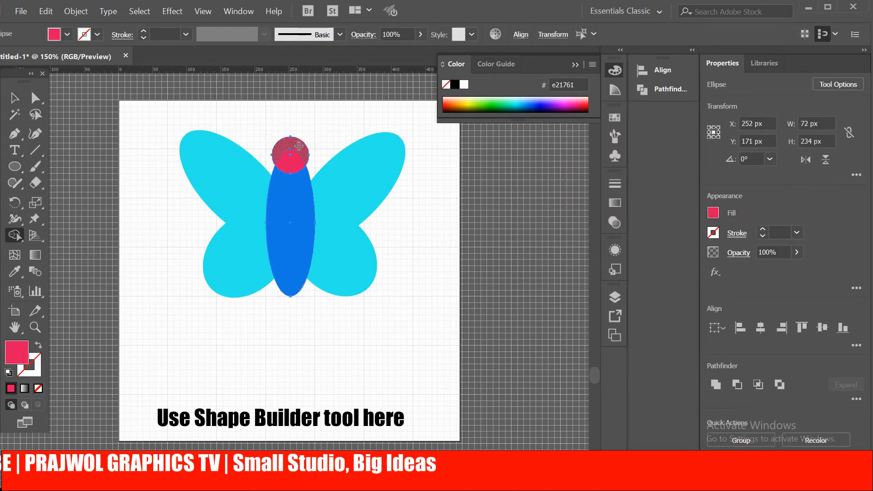
{"action": "left_click", "coordinate": [295, 145]}
{"action": "left_click", "coordinate": [15, 98]}
{"action": "left_click", "coordinate": [313, 129]}
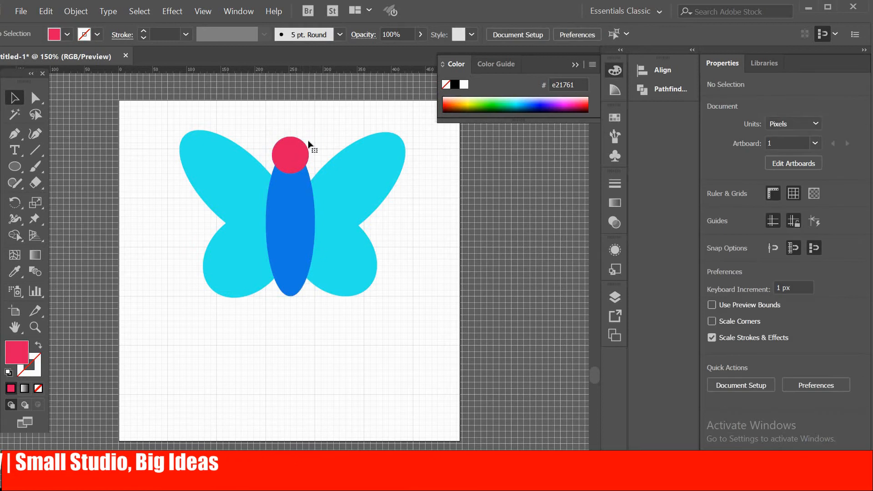
{"action": "left_click", "coordinate": [304, 147]}
{"action": "key", "text": "Delete"}
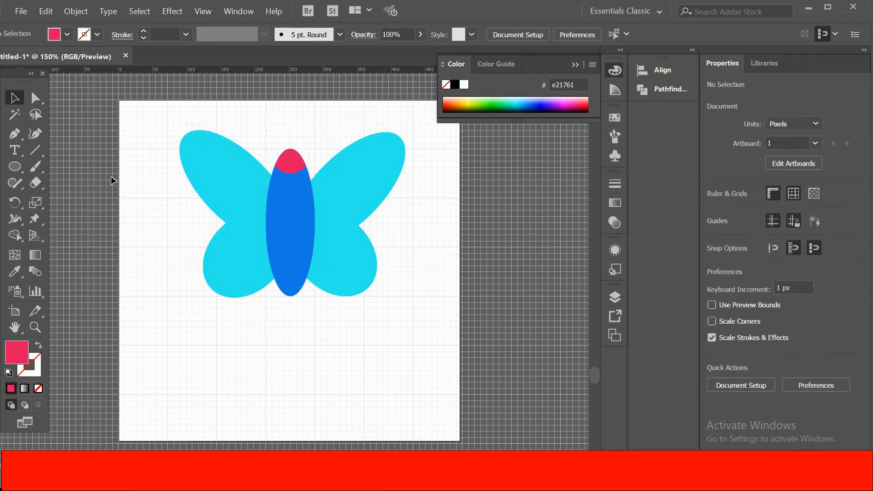
Draw a 9 px circle just above the head and fill it with light grey, hex ccc6c9.
{"action": "left_click_drag", "start_coordinate": [15, 166], "coordinate": [80, 195]}
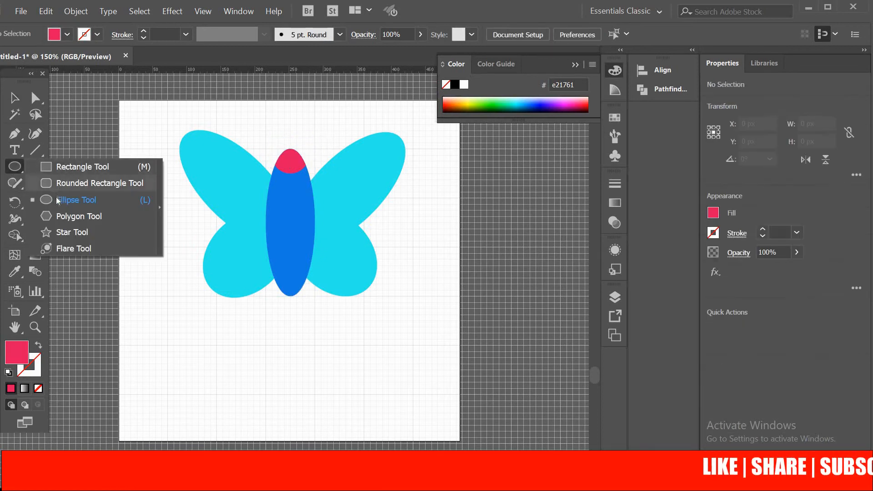
{"action": "left_click_drag", "start_coordinate": [296, 130], "coordinate": [303, 136]}
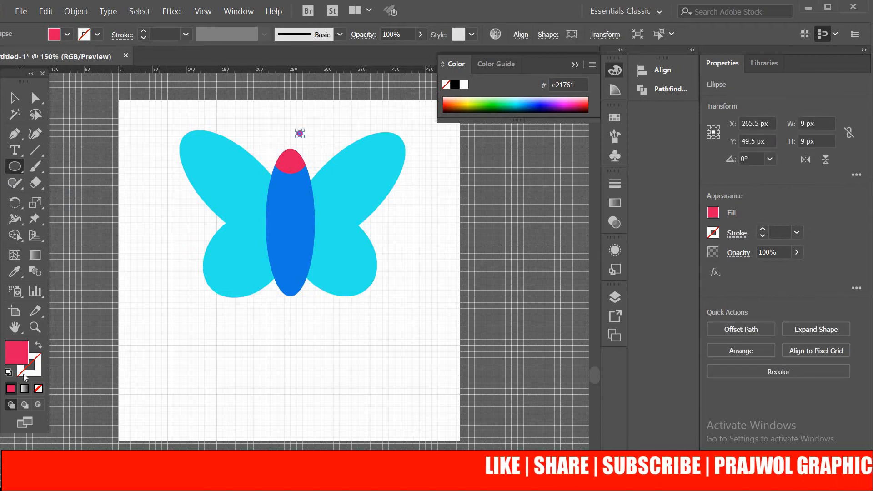
{"action": "double_click", "coordinate": [16, 354]}
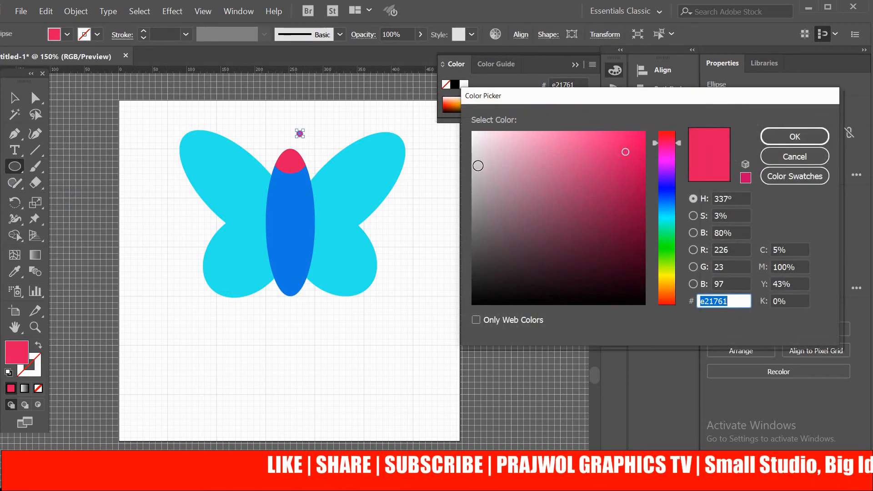
{"action": "type", "text": "ccc6c9"}
{"action": "key", "text": "Return"}
{"action": "left_click", "coordinate": [15, 98]}
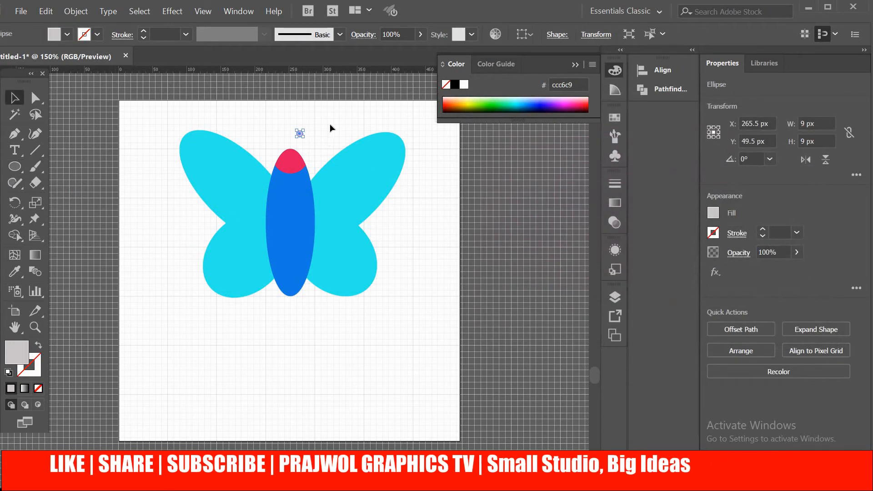
{"action": "left_click", "coordinate": [332, 129]}
Duplicate the small grey circle, place two of them side by side on the pink head as eyes, and remove the spare.
{"action": "left_click", "coordinate": [299, 134]}
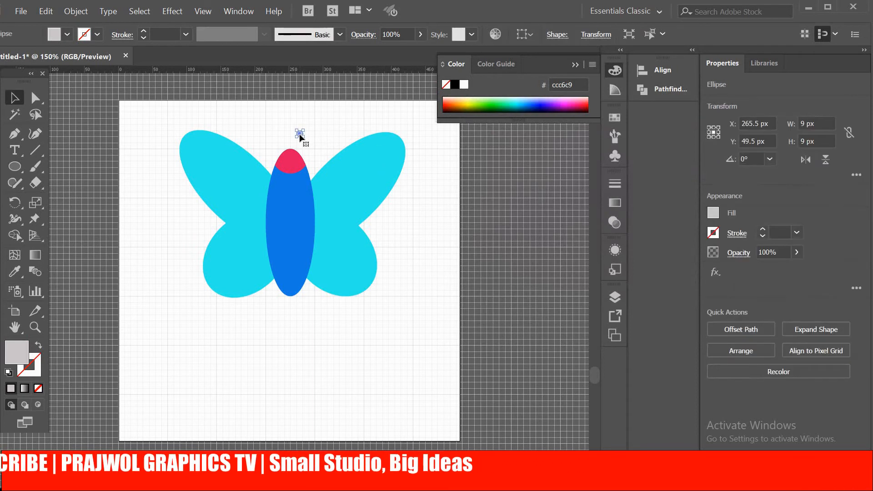
{"action": "left_click_drag", "start_coordinate": [299, 134], "coordinate": [319, 135]}
{"action": "left_click", "coordinate": [307, 133]}
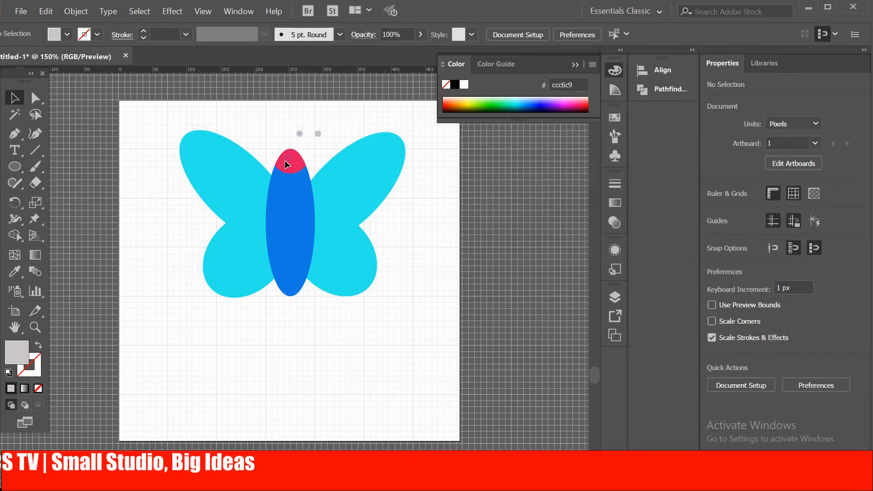
{"action": "left_click_drag", "start_coordinate": [299, 134], "coordinate": [297, 166]}
{"action": "left_click", "coordinate": [351, 120]}
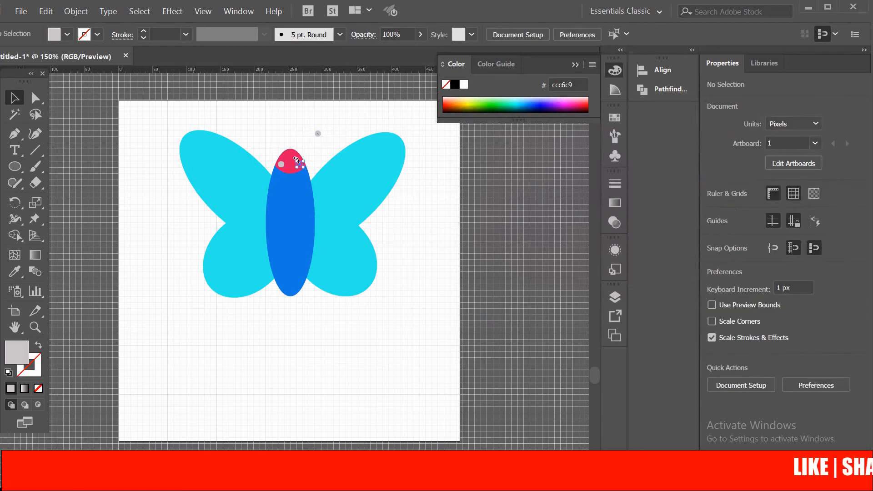
{"action": "left_click", "coordinate": [343, 124]}
Add a horizontal guide across the eyes and check their alignment, nudging the left eye sideways and back.
{"action": "left_click_drag", "start_coordinate": [293, 71], "coordinate": [291, 168]}
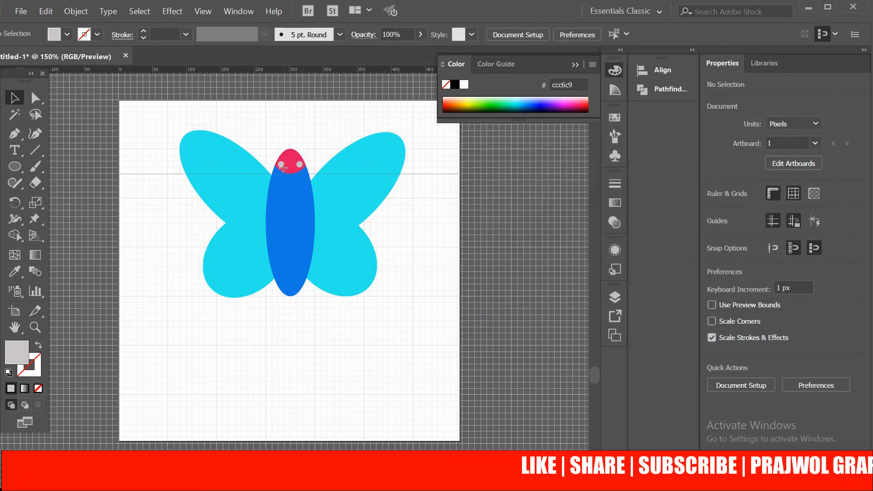
{"action": "left_click", "coordinate": [298, 164]}
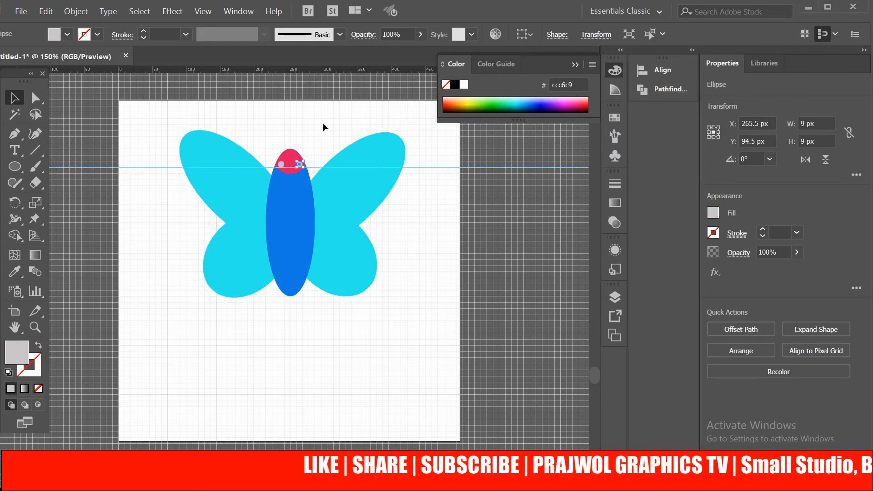
{"action": "left_click", "coordinate": [281, 164]}
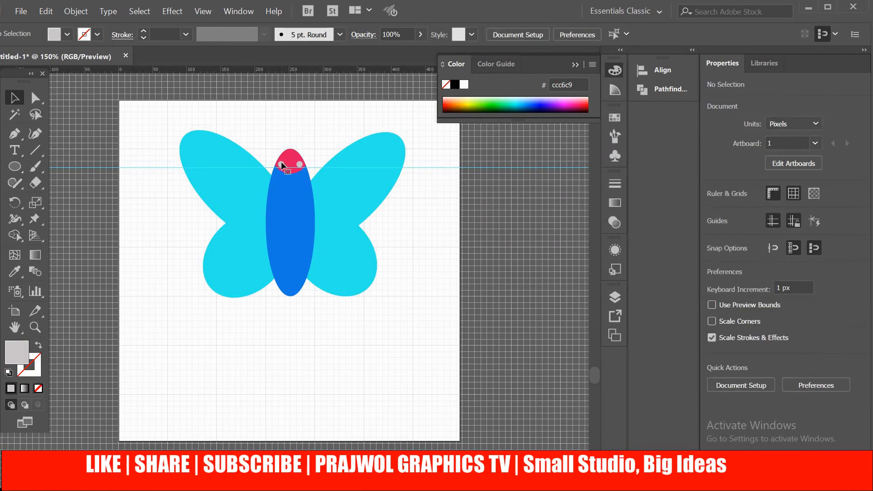
{"action": "key", "text": "Left"}
{"action": "key", "text": "Right"}
{"action": "left_click", "coordinate": [424, 169]}
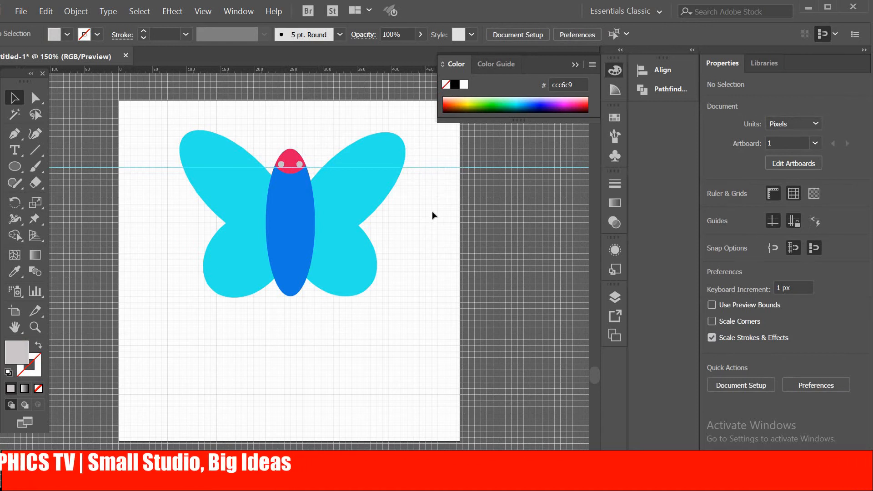
Move the horizontal guide above the head, delete it, and collapse the Color panel.
{"action": "left_click_drag", "start_coordinate": [462, 167], "coordinate": [457, 131]}
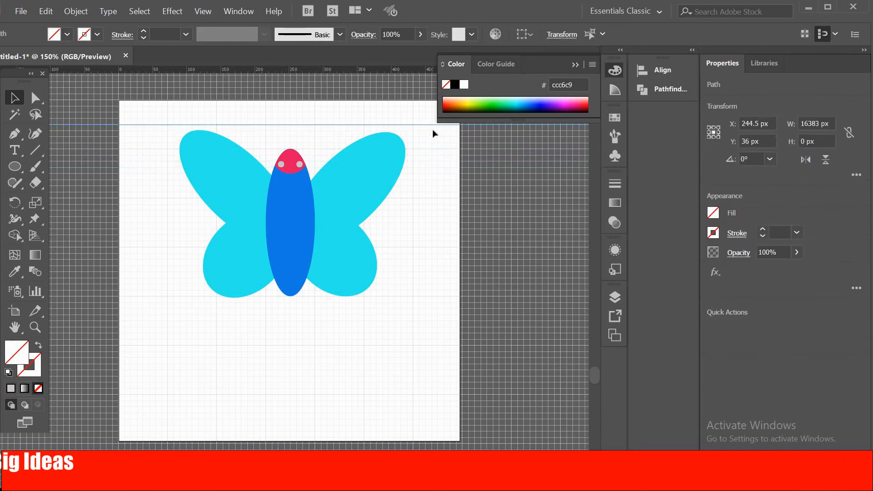
{"action": "left_click", "coordinate": [432, 129]}
{"action": "left_click", "coordinate": [574, 65]}
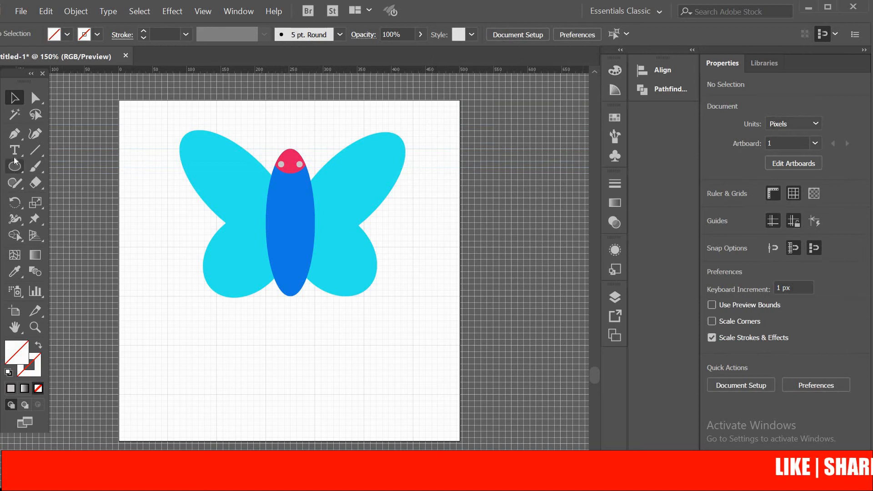
Draw a 27 px vertical line beside the upper-right wing and apply a width profile that swells toward its lower end.
{"action": "left_click", "coordinate": [35, 150]}
{"action": "left_click_drag", "start_coordinate": [432, 149], "coordinate": [431, 167]}
{"action": "left_click", "coordinate": [261, 34]}
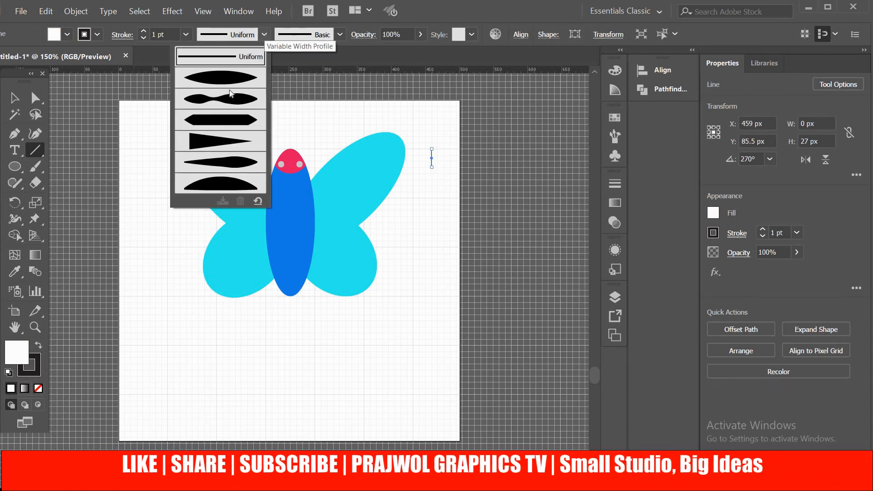
{"action": "left_click", "coordinate": [217, 84]}
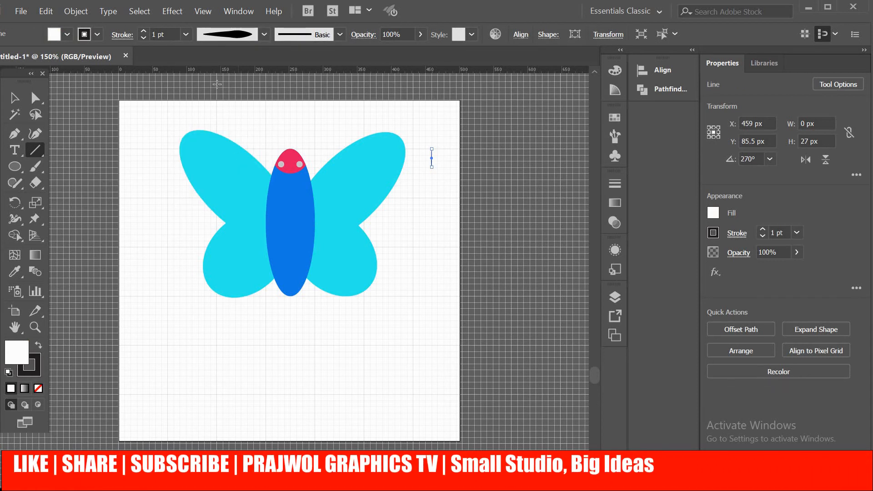
Set the tapered line's stroke weight to 5 pt.
{"action": "left_click", "coordinate": [144, 31]}
{"action": "left_click", "coordinate": [144, 31]}
{"action": "left_click", "coordinate": [144, 32]}
{"action": "left_click", "coordinate": [143, 32]}
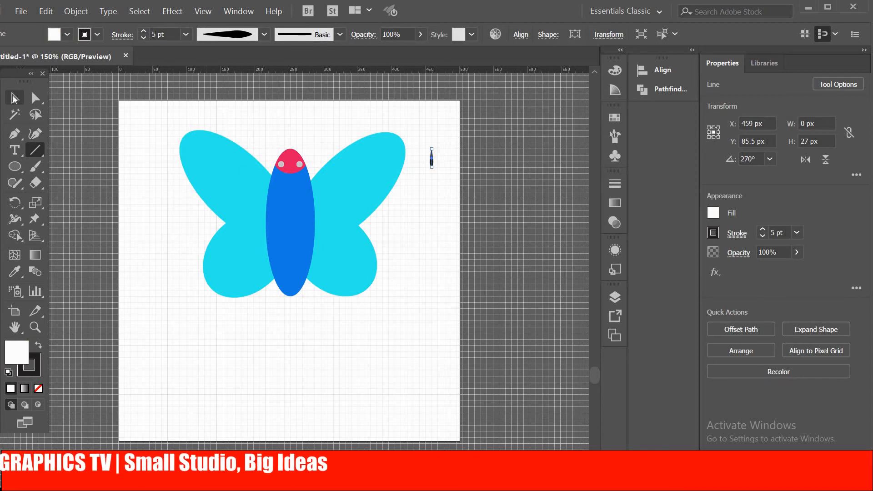
{"action": "key", "text": "v"}
{"action": "left_click", "coordinate": [438, 198]}
{"action": "right_click", "coordinate": [432, 162]}
{"action": "mouse_move", "coordinate": [489, 305]}
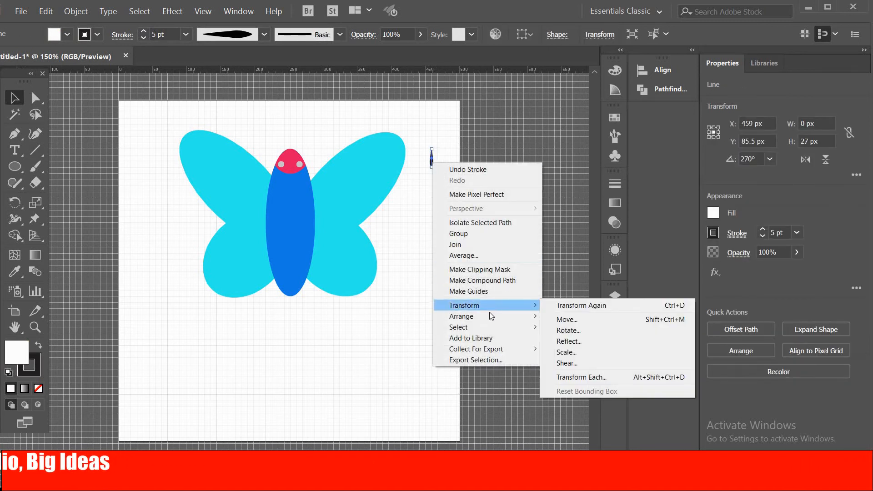
{"action": "left_click", "coordinate": [567, 331]}
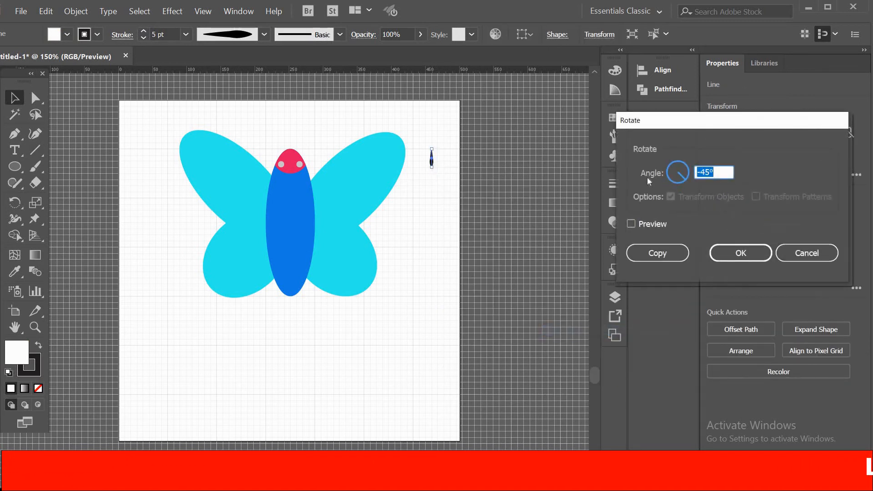
{"action": "left_click", "coordinate": [801, 254]}
Reflect the tapered line across the horizontal axis and deselect it.
{"action": "right_click", "coordinate": [432, 162]}
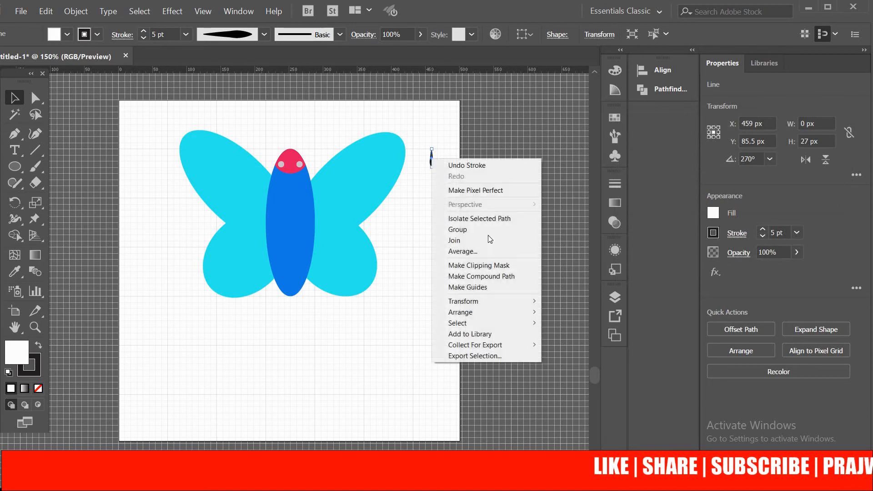
{"action": "mouse_move", "coordinate": [459, 298]}
{"action": "left_click", "coordinate": [567, 337]}
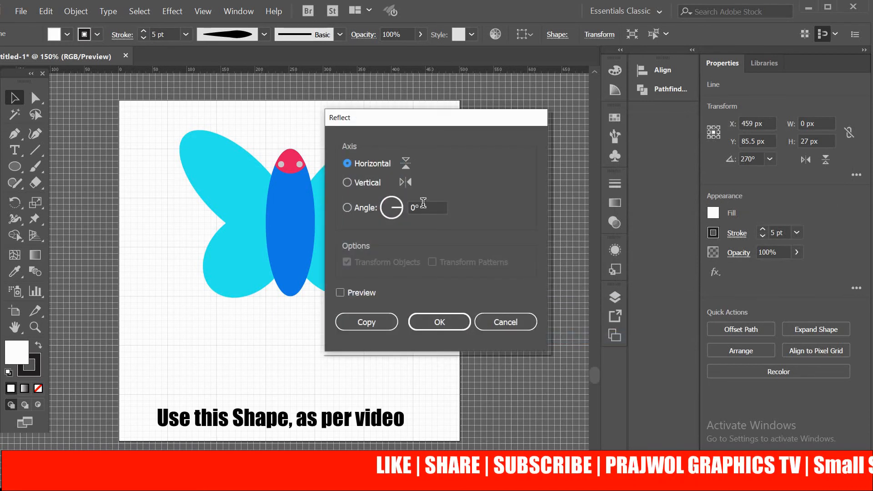
{"action": "left_click", "coordinate": [442, 322]}
{"action": "left_click", "coordinate": [428, 212]}
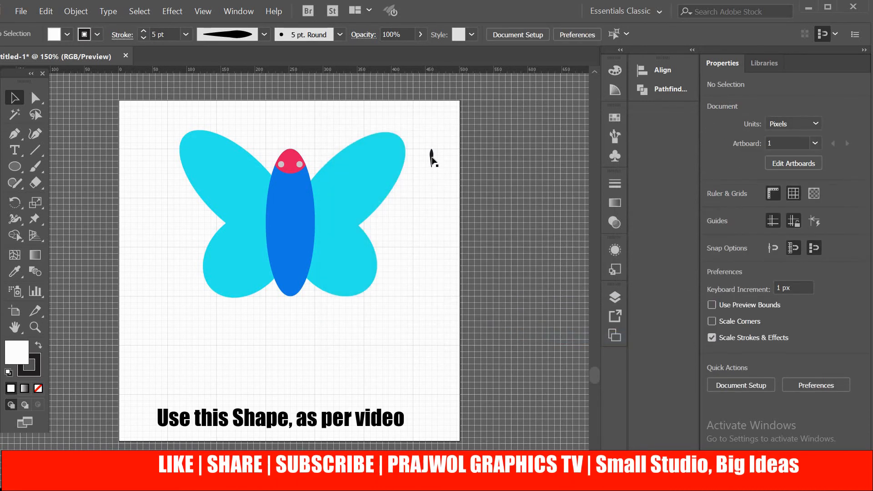
Duplicate the tapered line about 18.5 px to its side and place the pair above the pink head as antennae.
{"action": "left_click", "coordinate": [447, 189]}
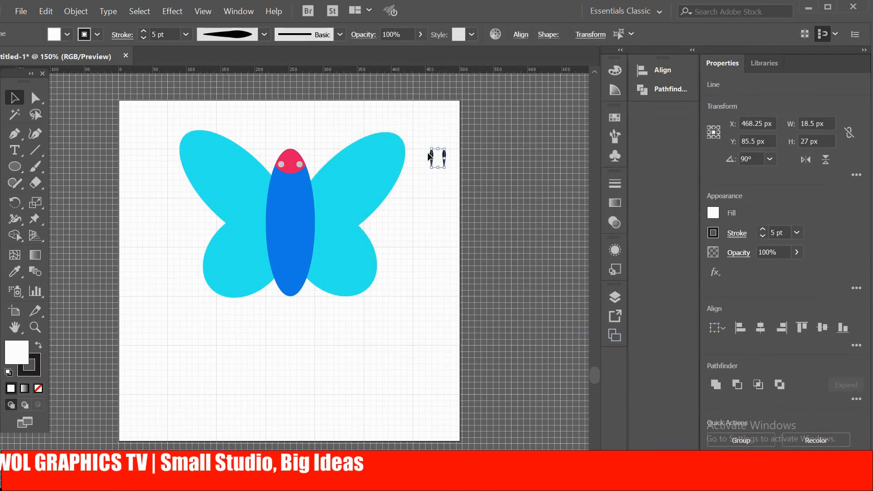
{"action": "left_click", "coordinate": [313, 120]}
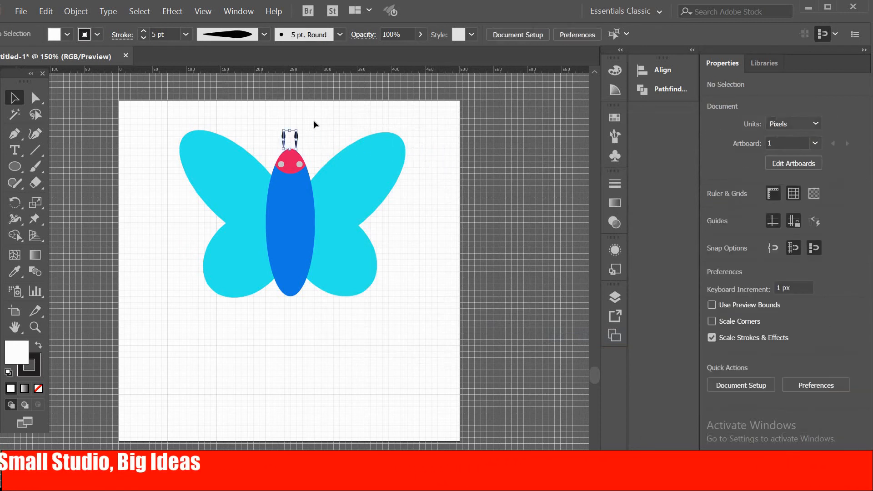
{"action": "left_click", "coordinate": [296, 137]}
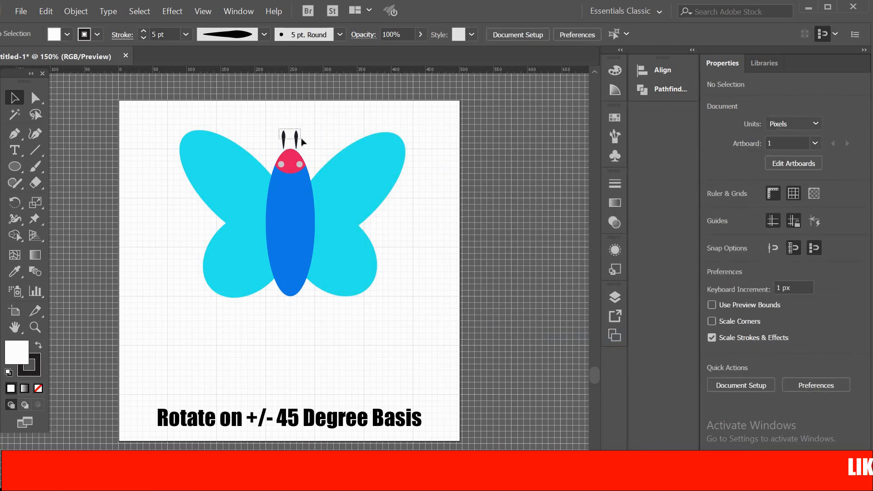